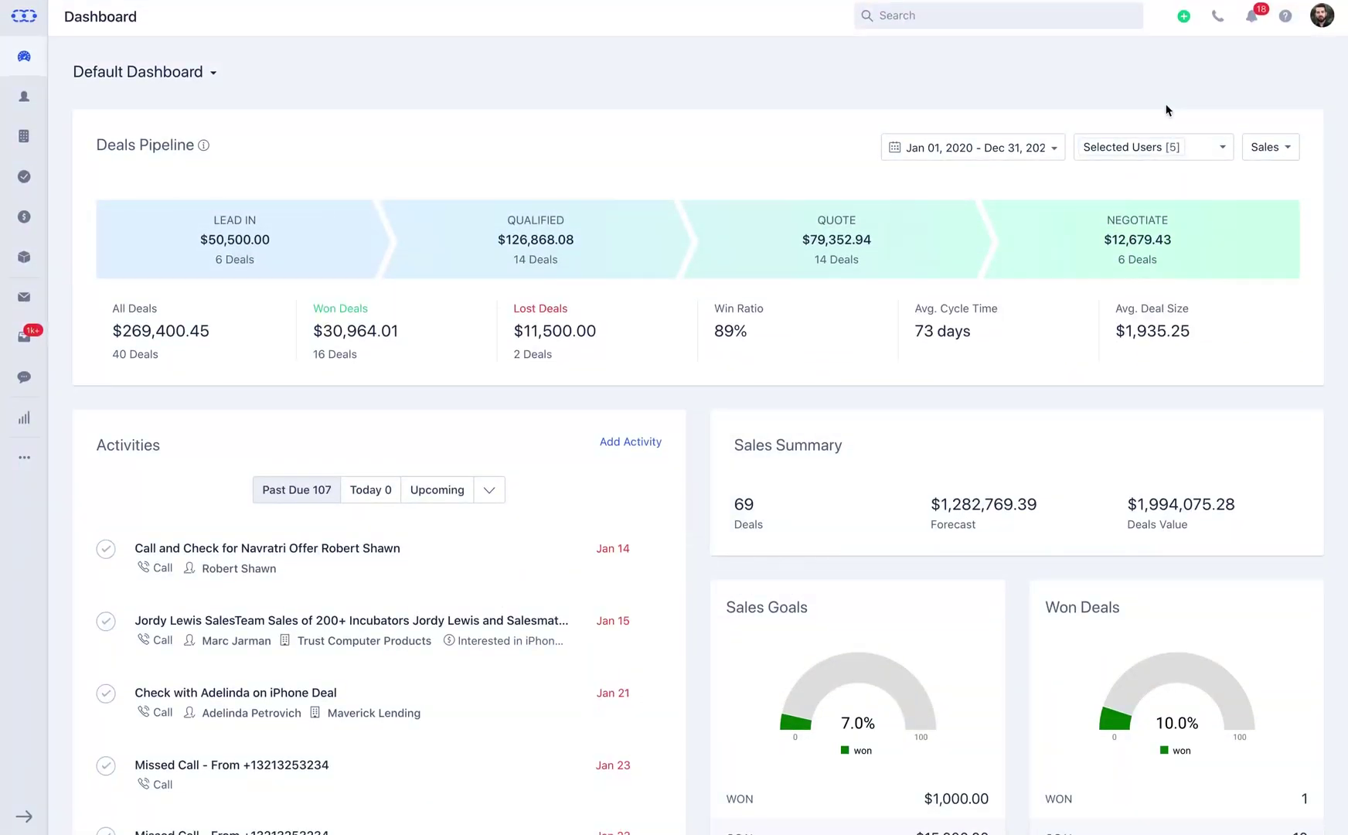
Open the Sequences settings in Setup and review them down to the Assign Tags rules
left_click(1322, 16)
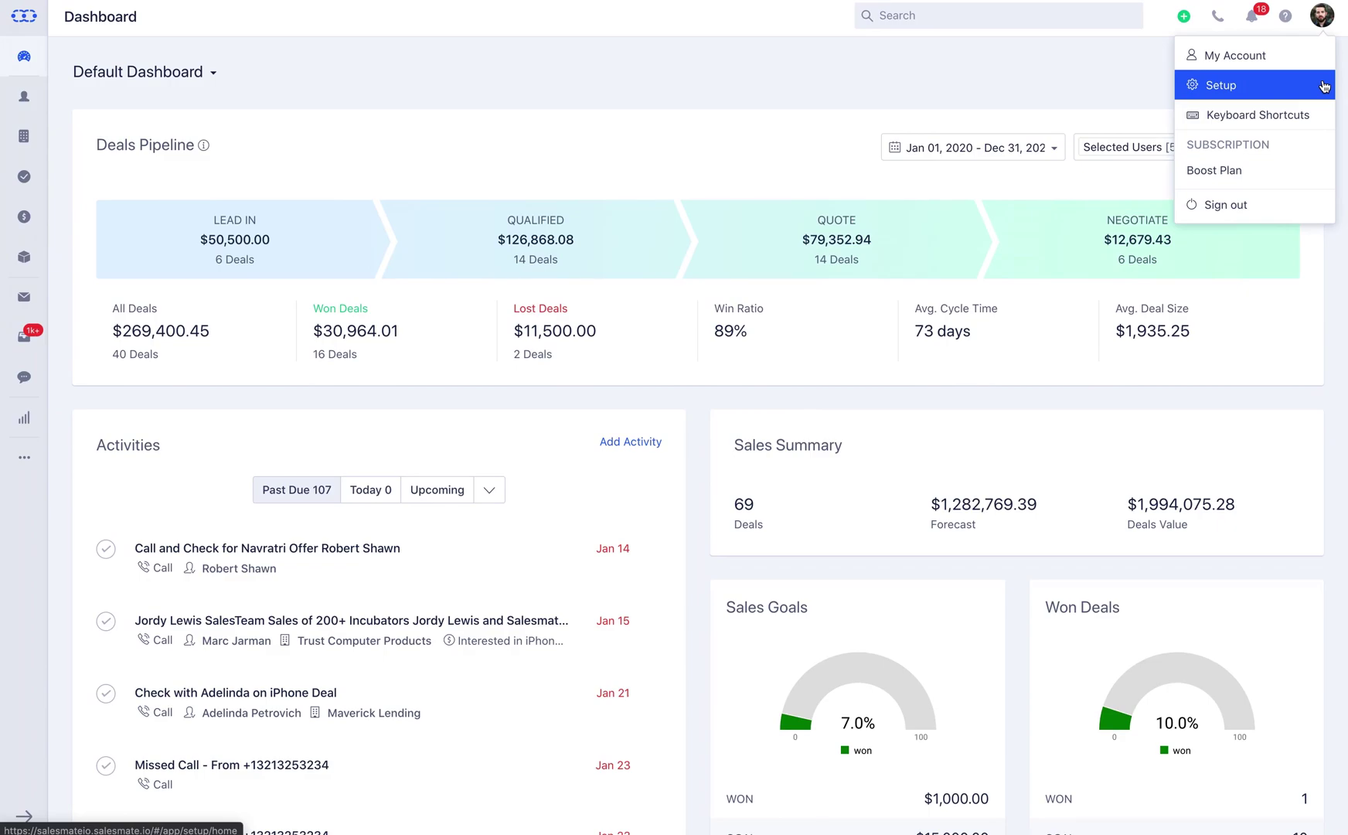
left_click(1324, 86)
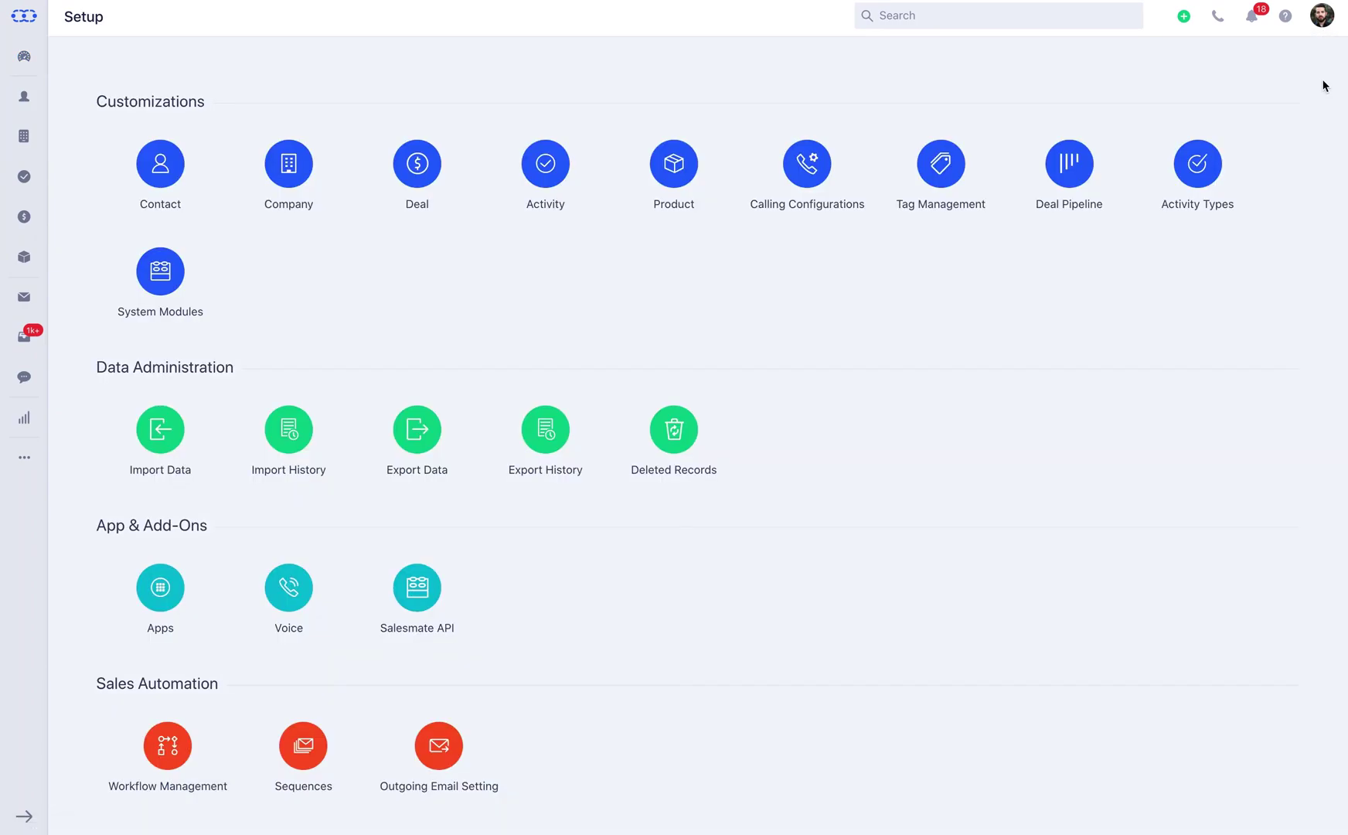
scroll(1323, 85, "down", 5)
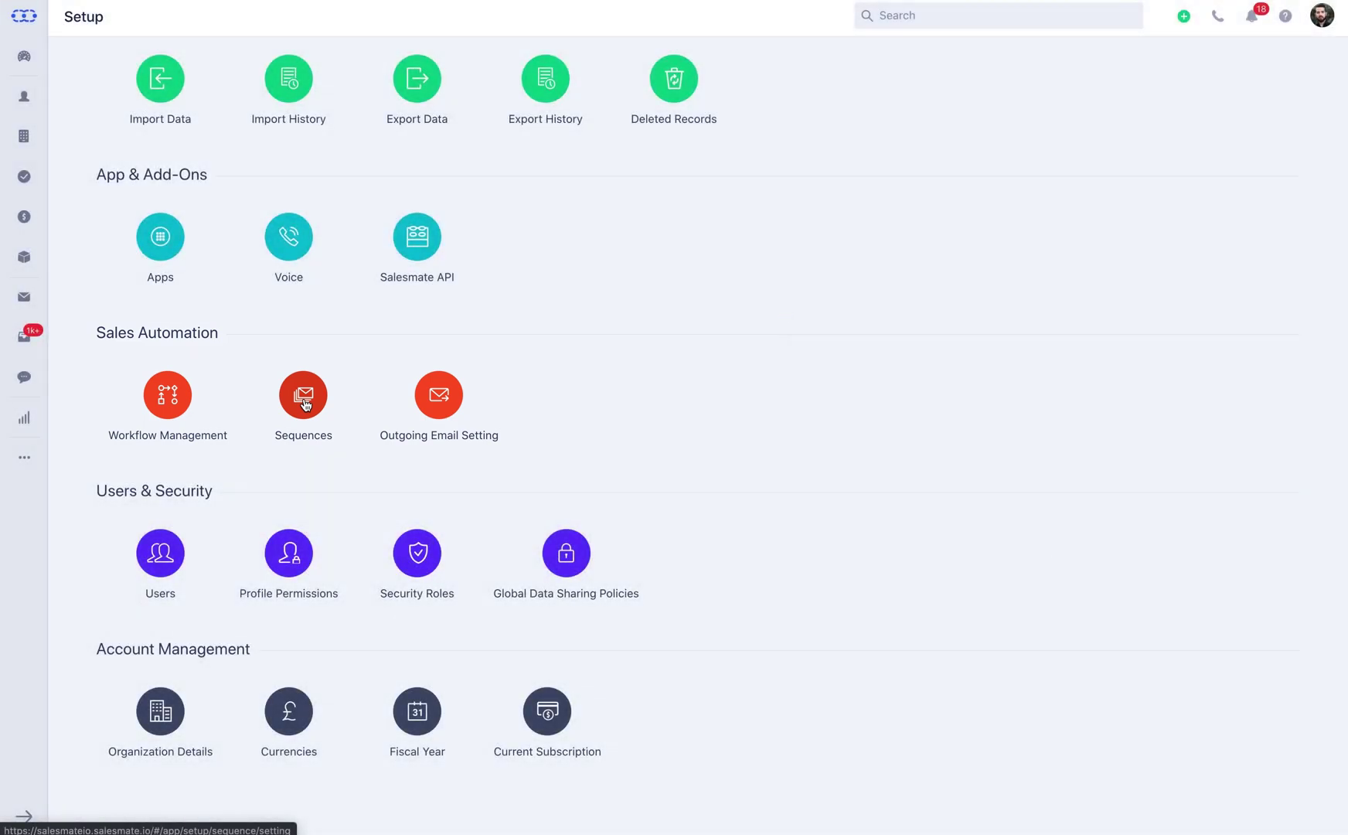
left_click(304, 398)
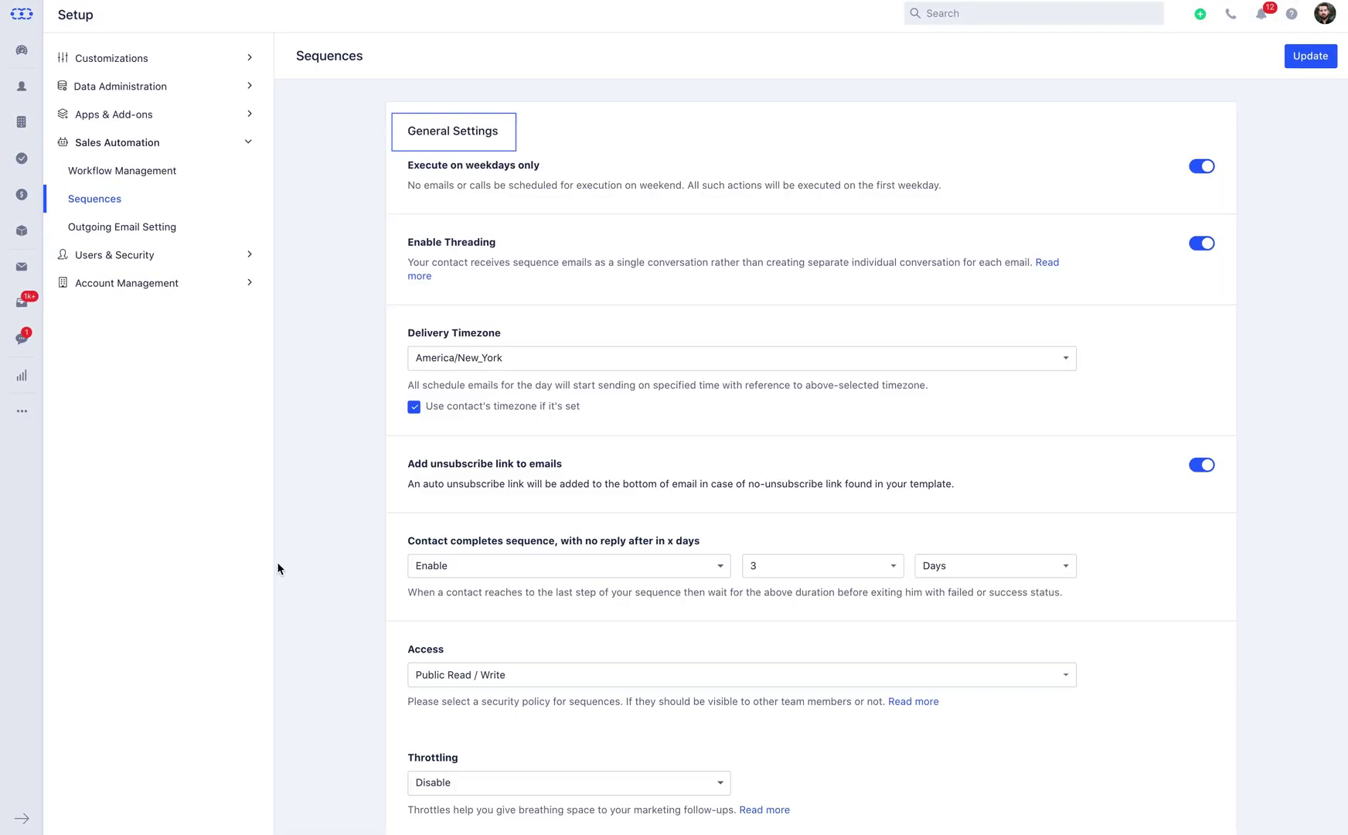
scroll(278, 569, "down", 6)
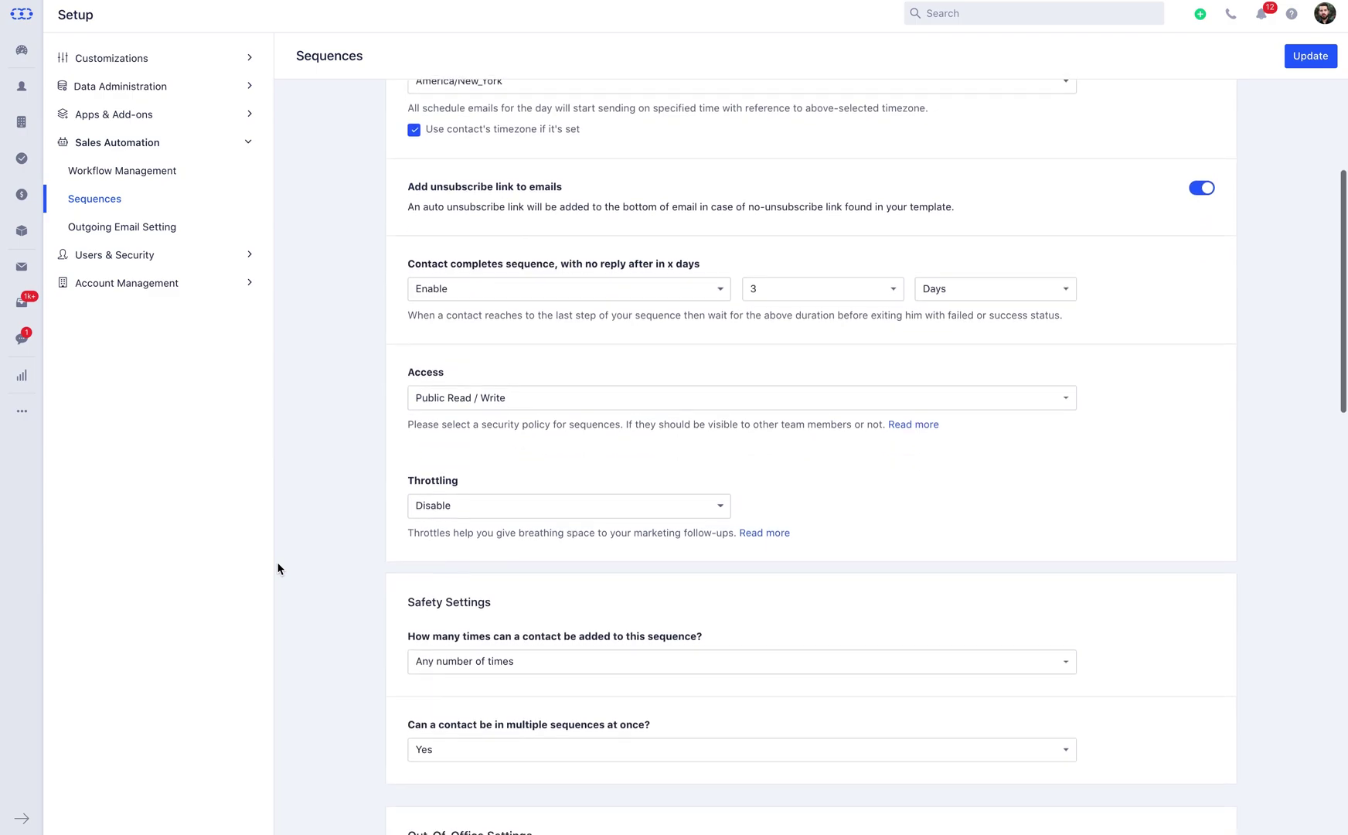
scroll(279, 569, "down", 4)
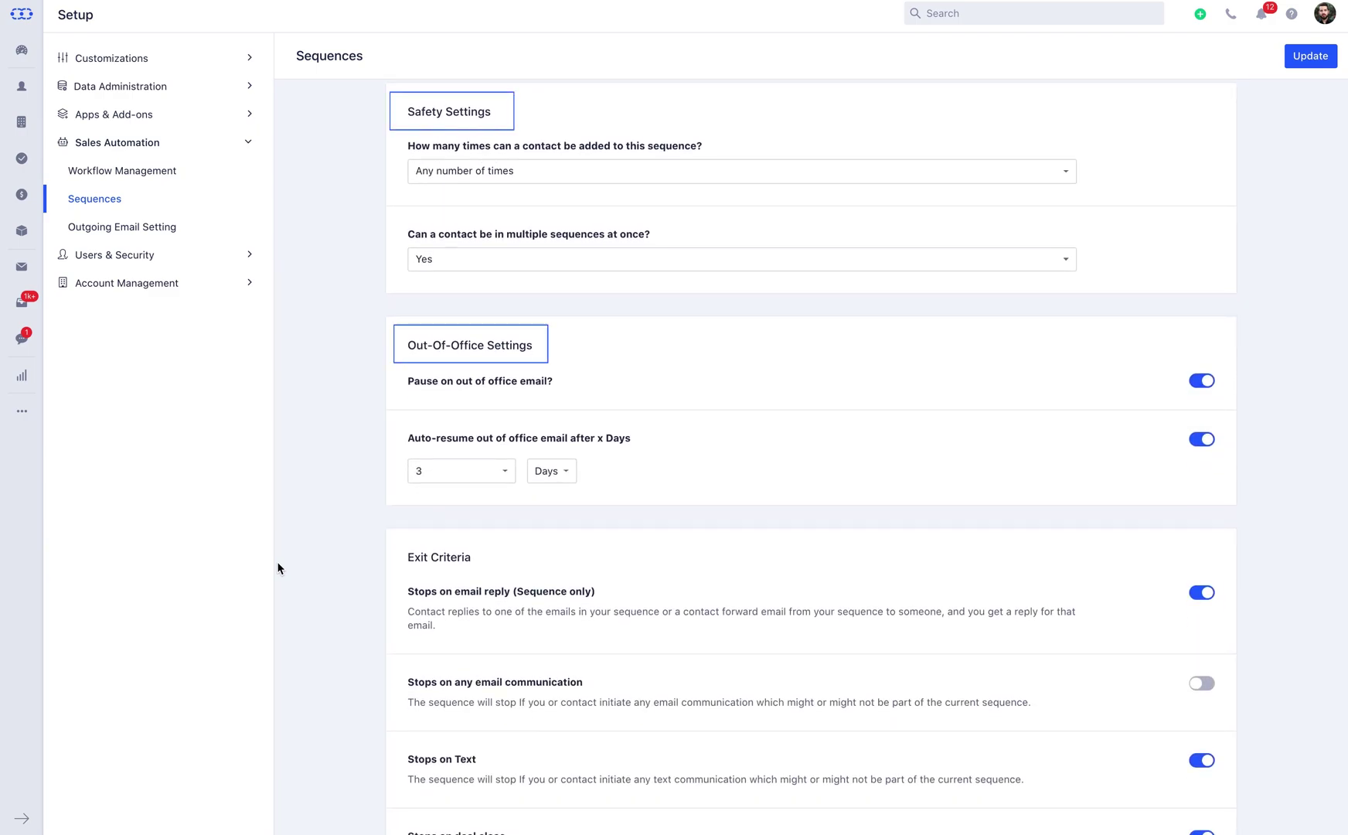
scroll(278, 569, "down", 3)
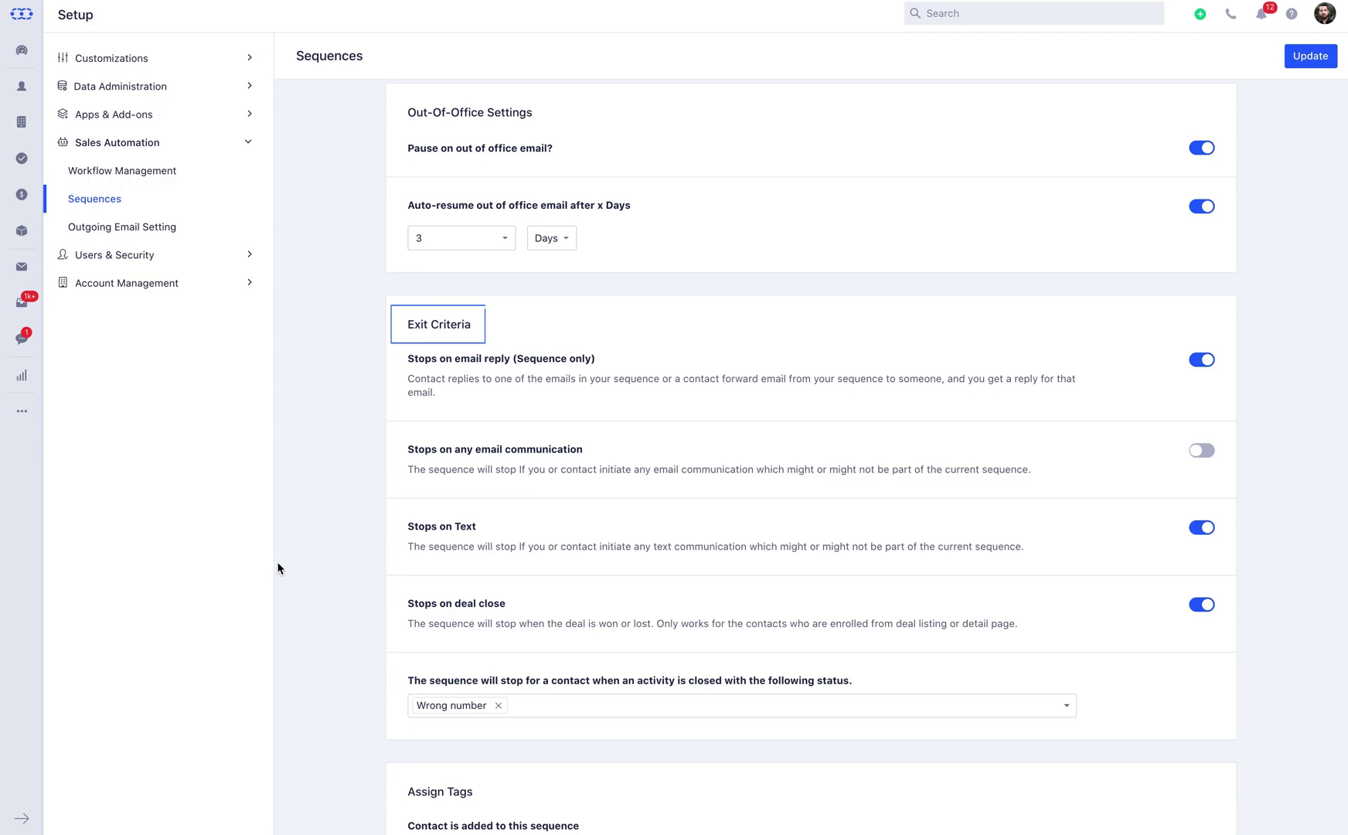
scroll(278, 569, "down", 3)
scroll(279, 569, "down", 5)
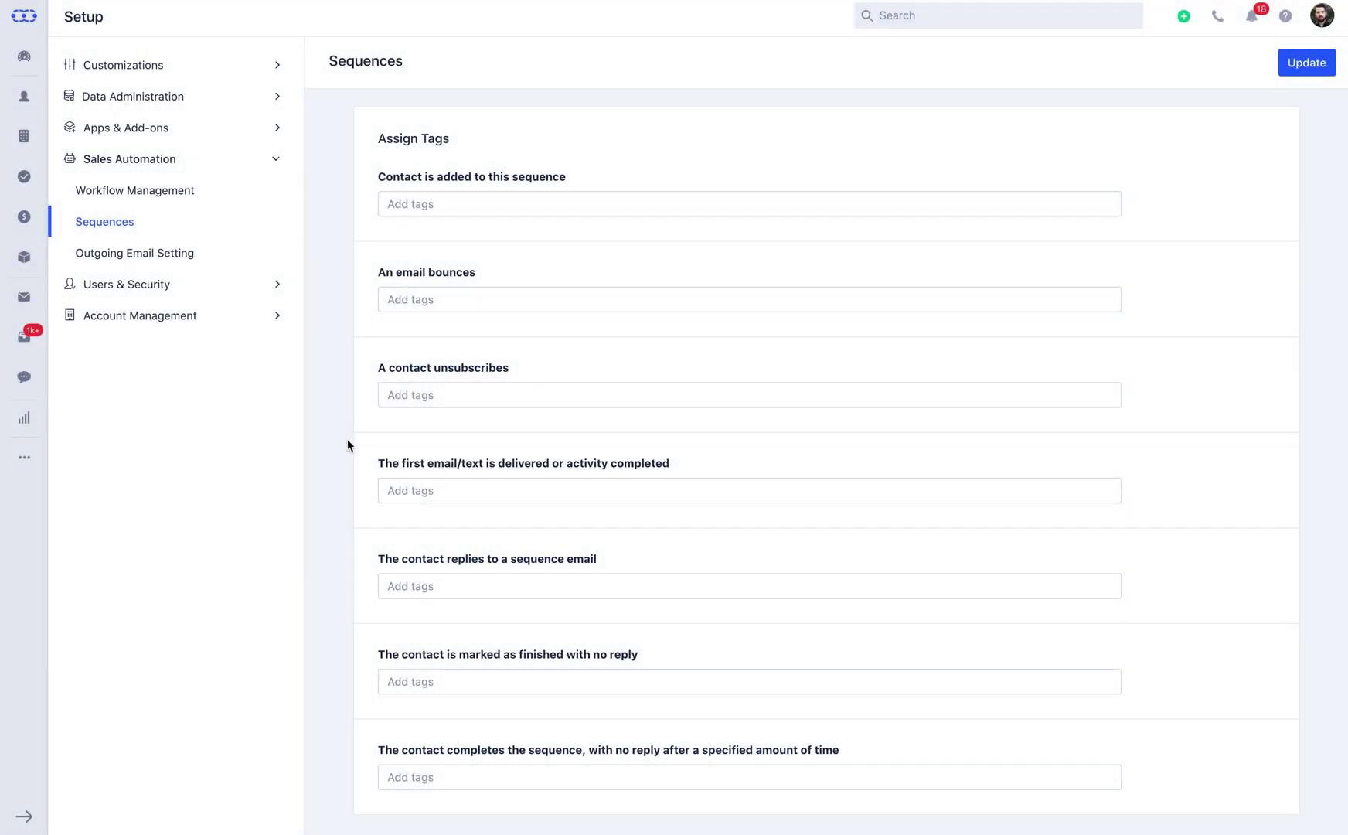
mouse_move(26, 461)
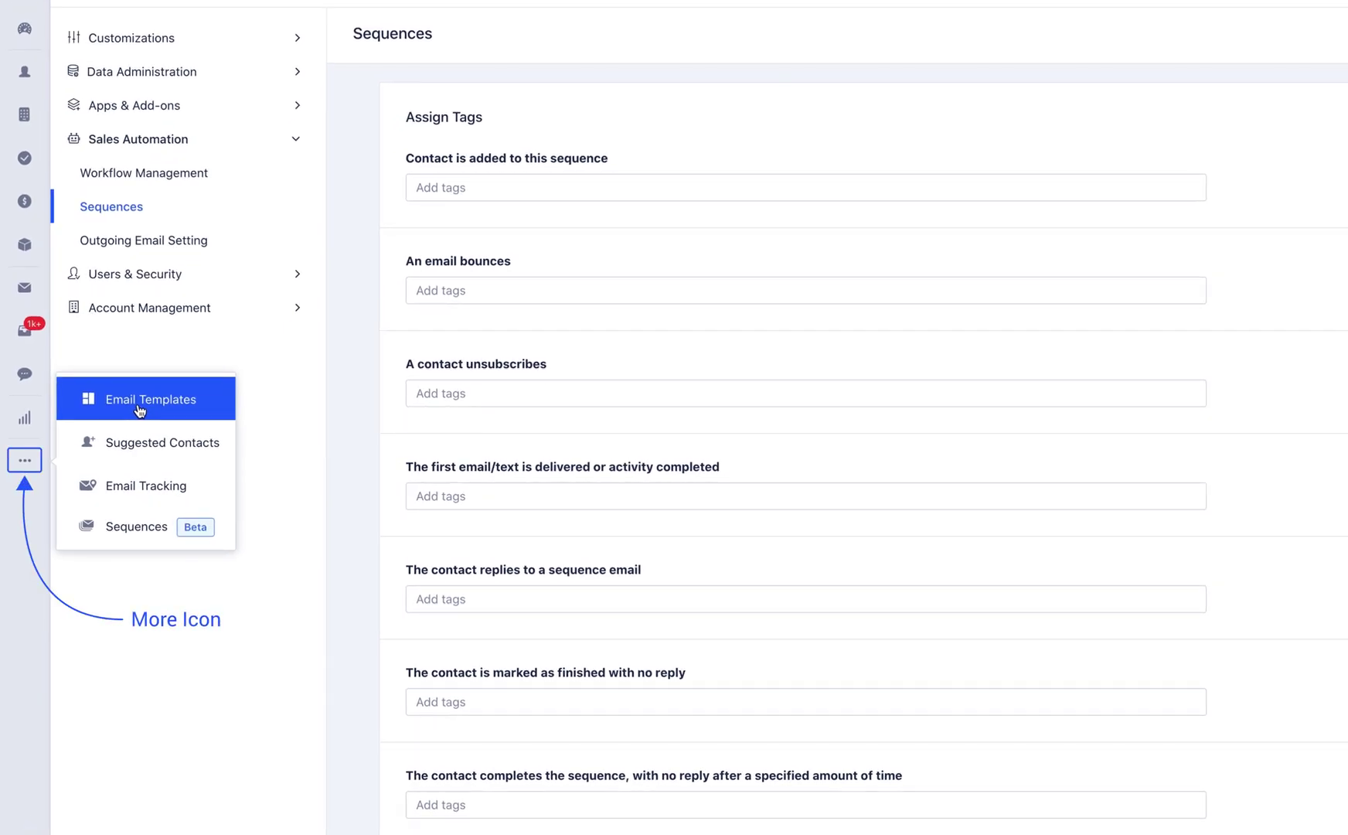
Inspect the Welcome Email template in the Lead Conversion Sequence folder, closing the editor unchanged
left_click(139, 407)
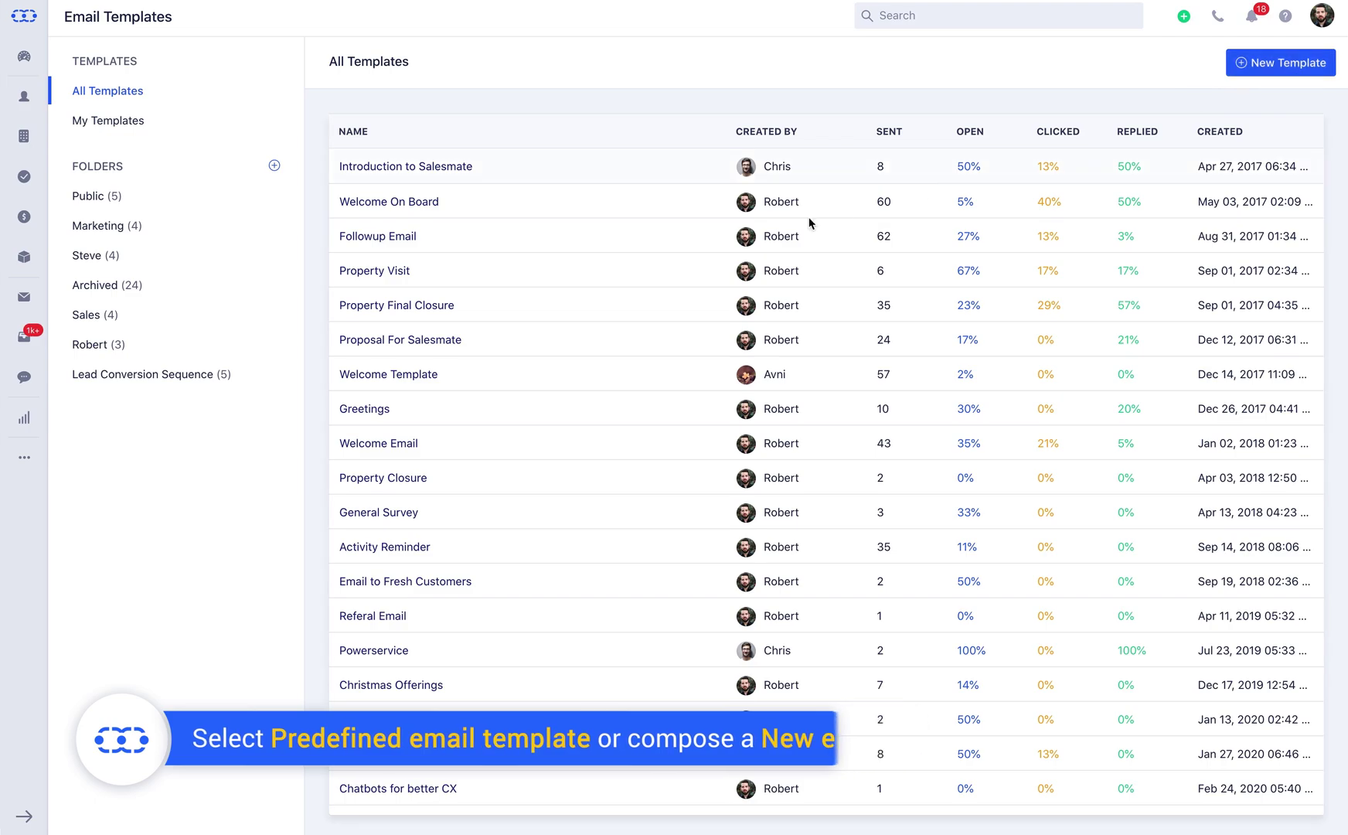
left_click(210, 376)
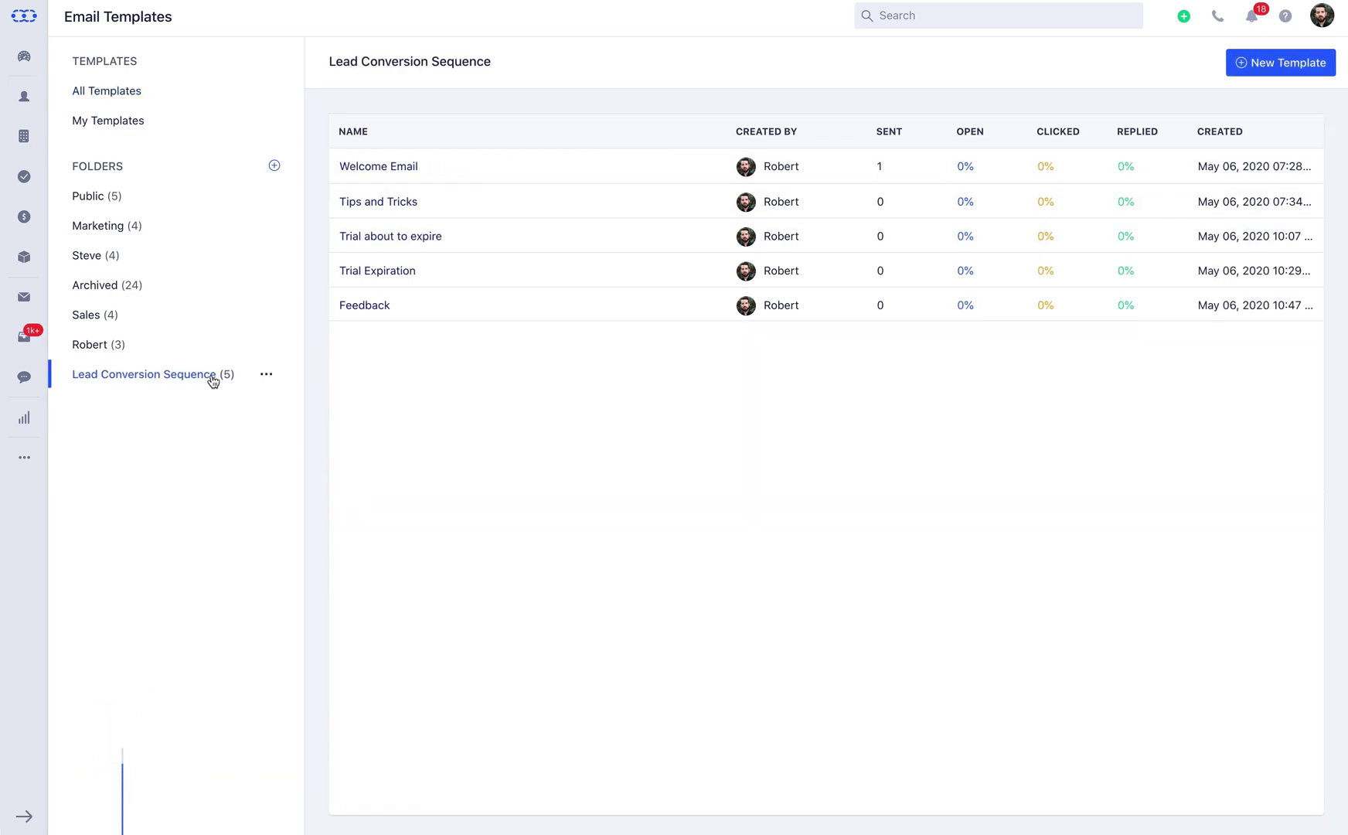
left_click(381, 167)
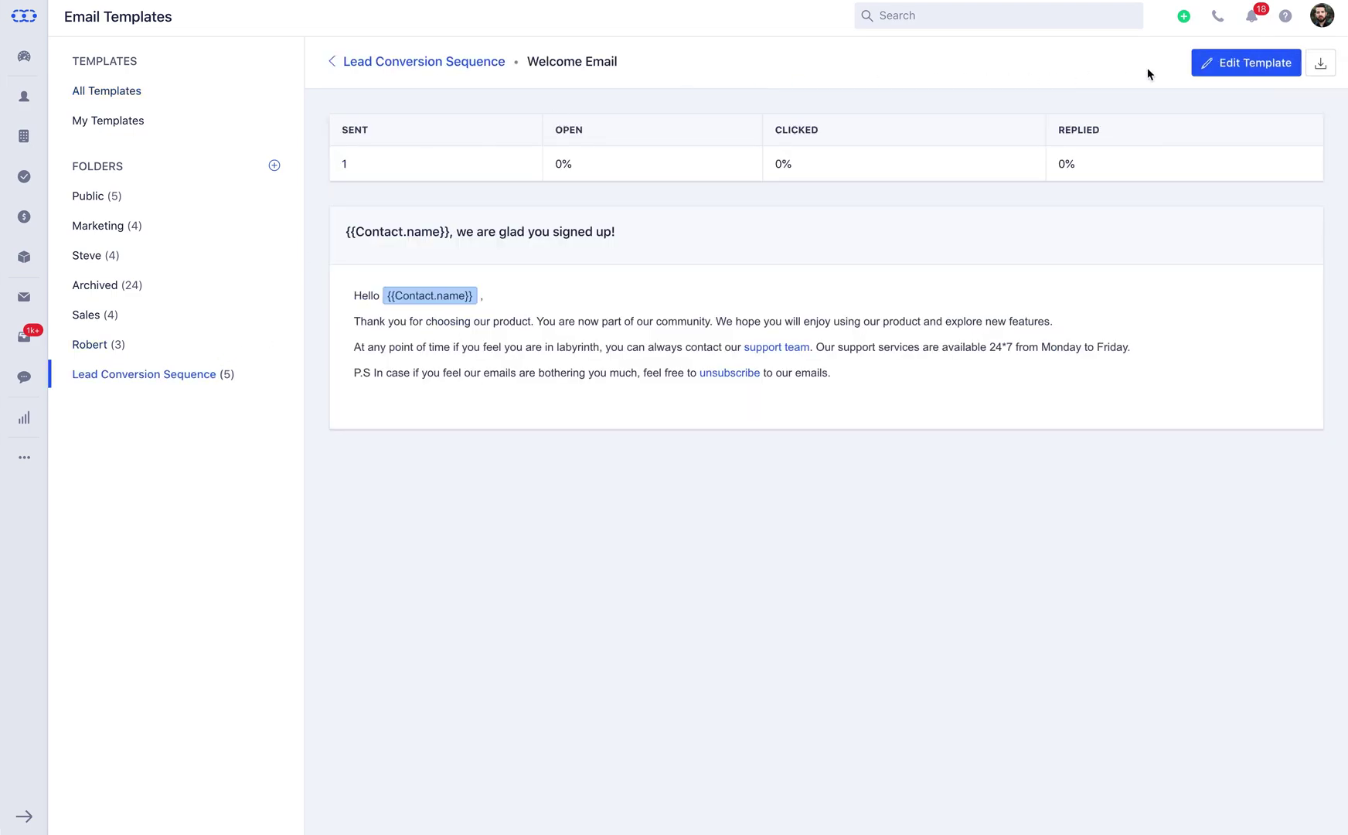
left_click(1205, 69)
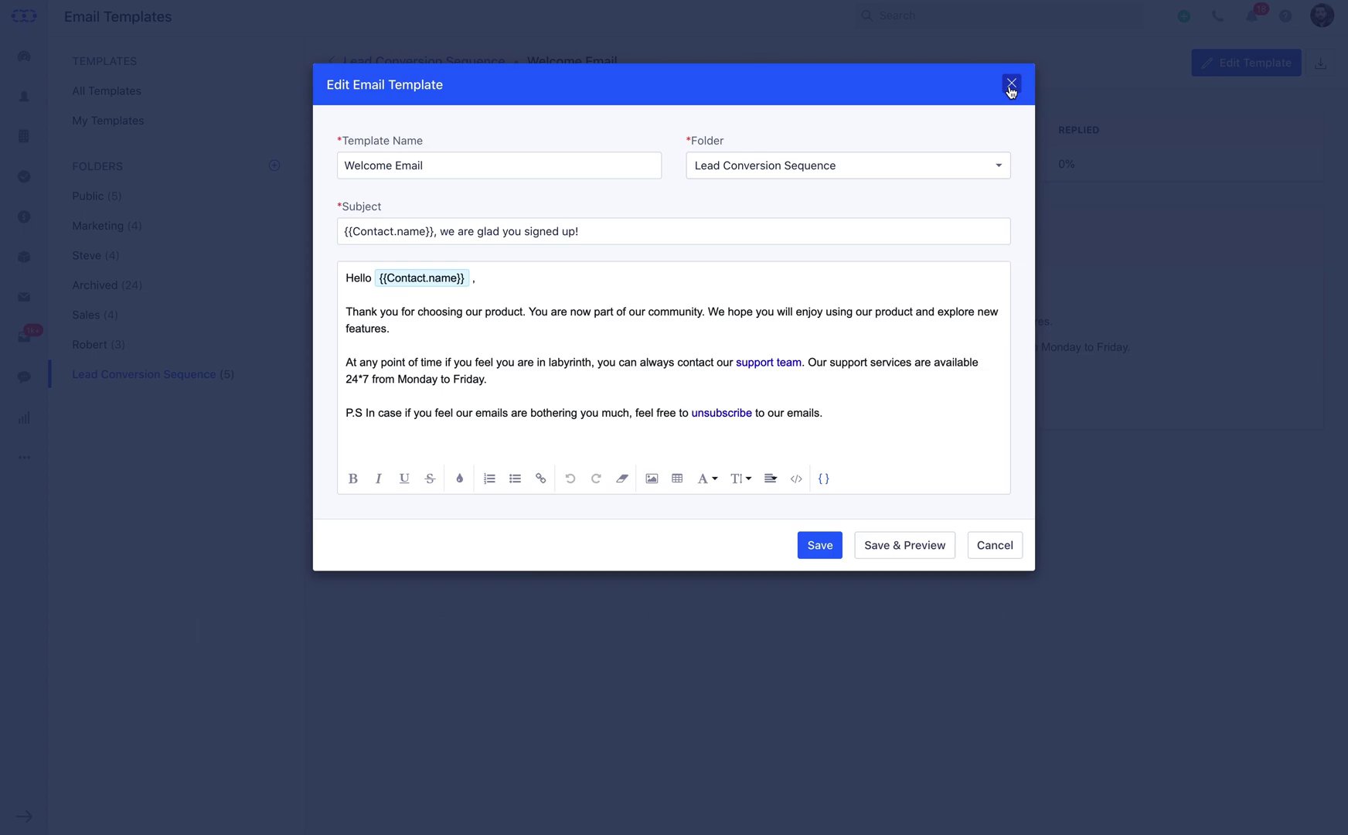
left_click(1010, 84)
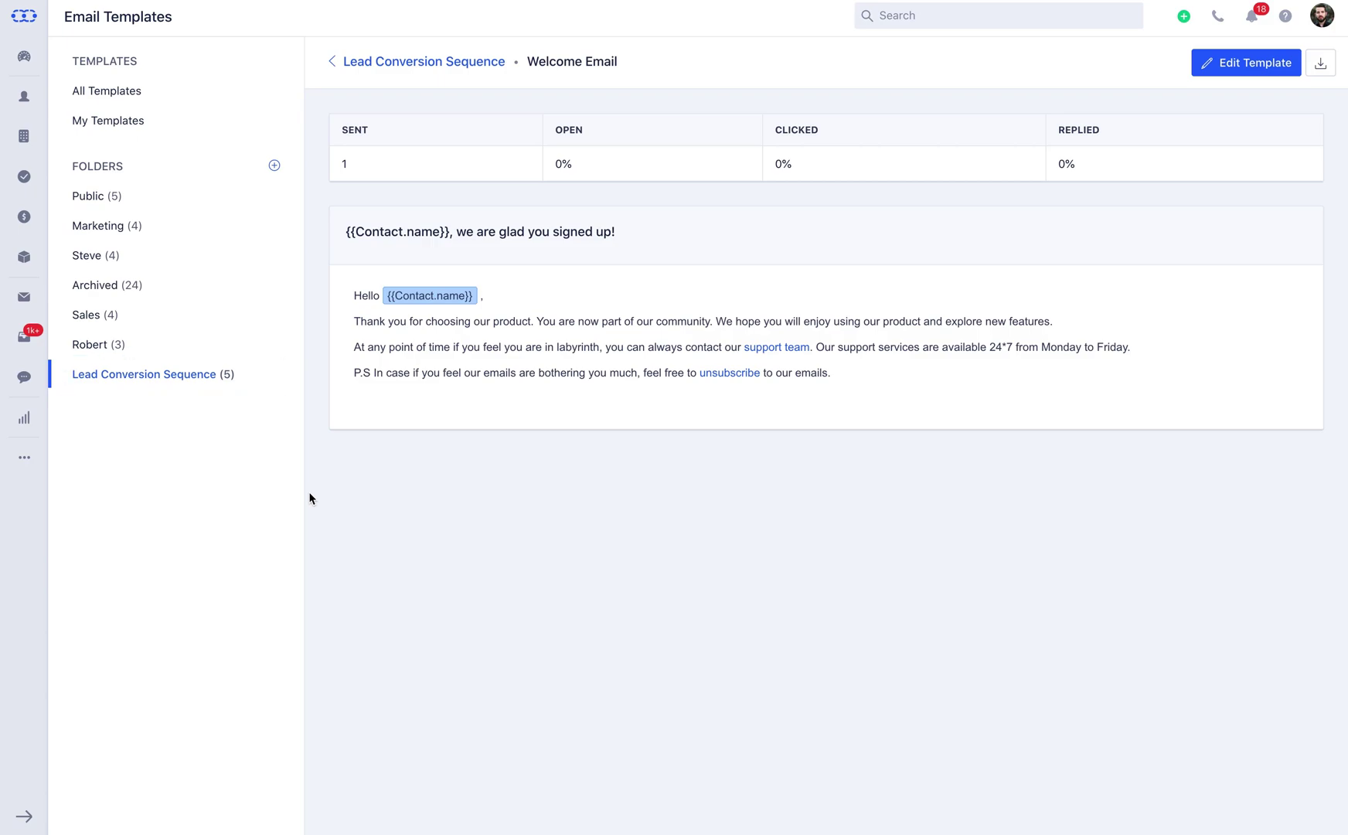
Create a new sequence titled 'Lead Conversion' and add its first stage
left_click(28, 460)
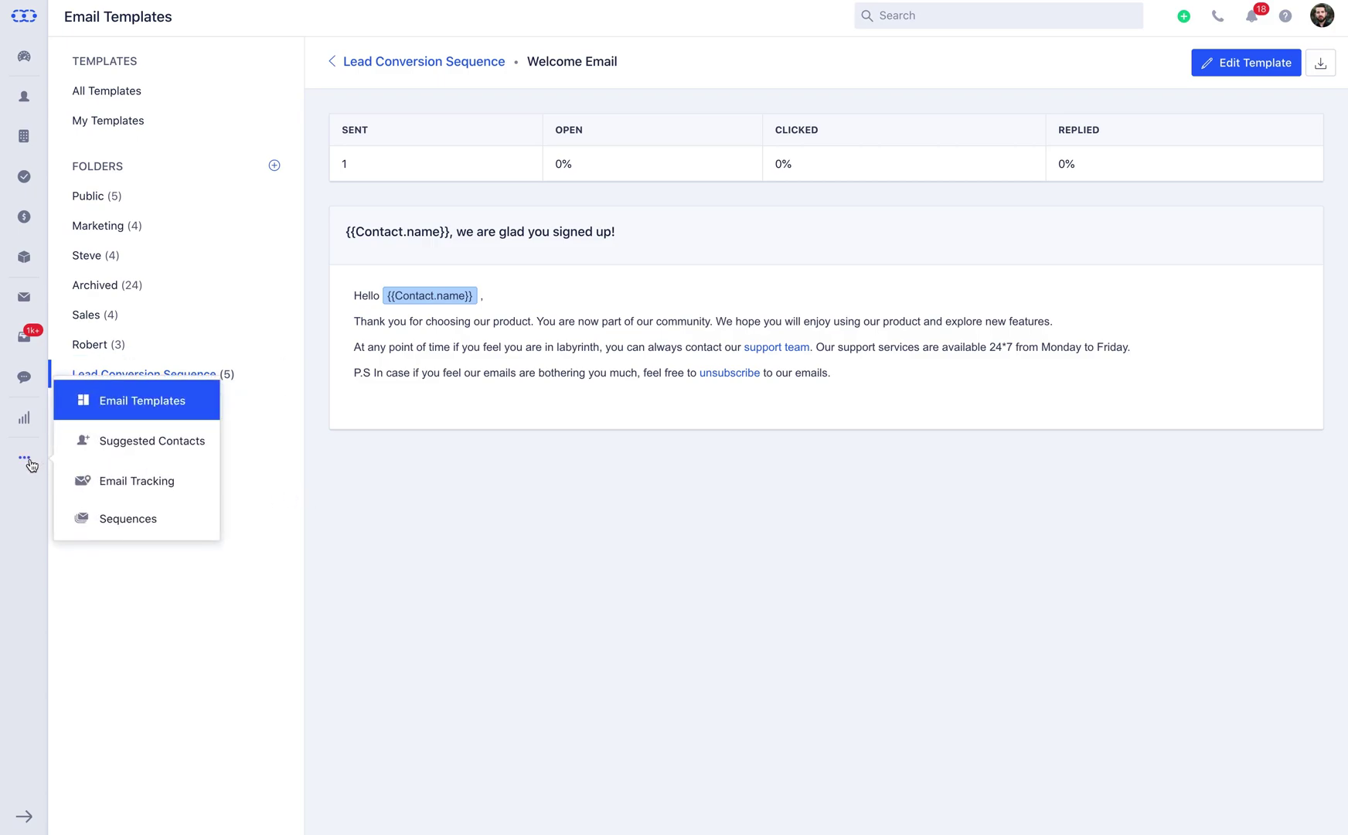
left_click(130, 519)
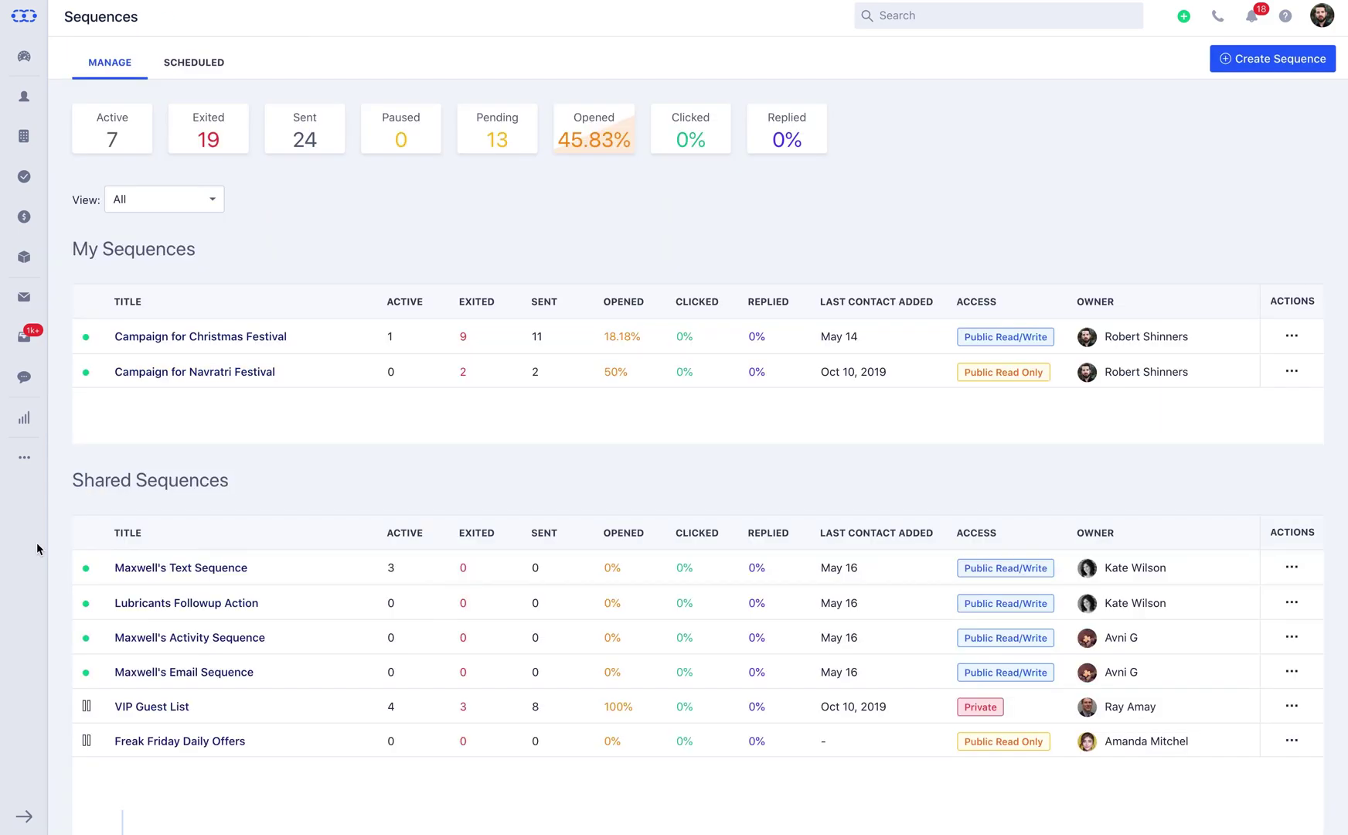
left_click(1270, 59)
type("Lead Conversion")
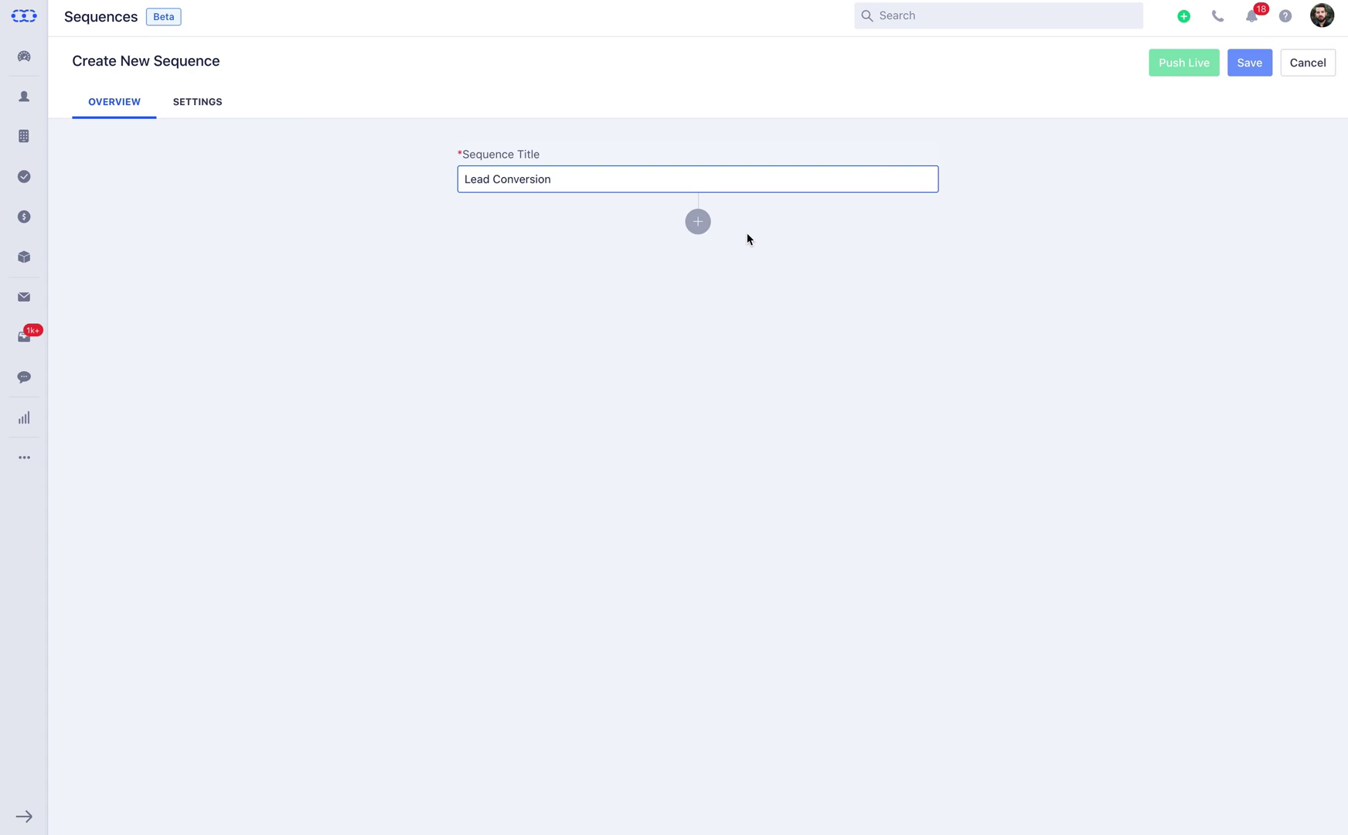
left_click(703, 227)
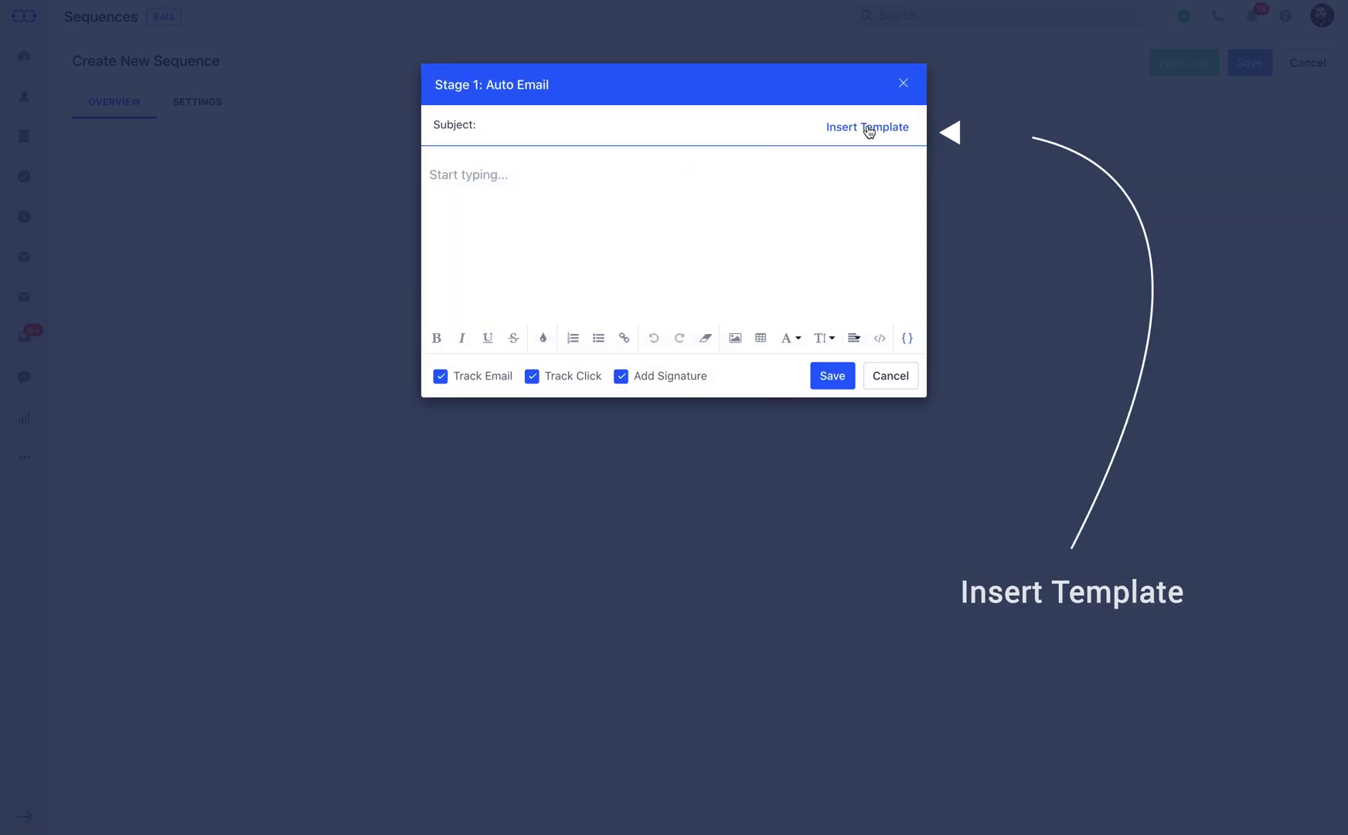
Fill Stage 1 with the Welcome Email template, save it, and set execution time 08:30
left_click(868, 128)
left_click(610, 117)
left_click(672, 282)
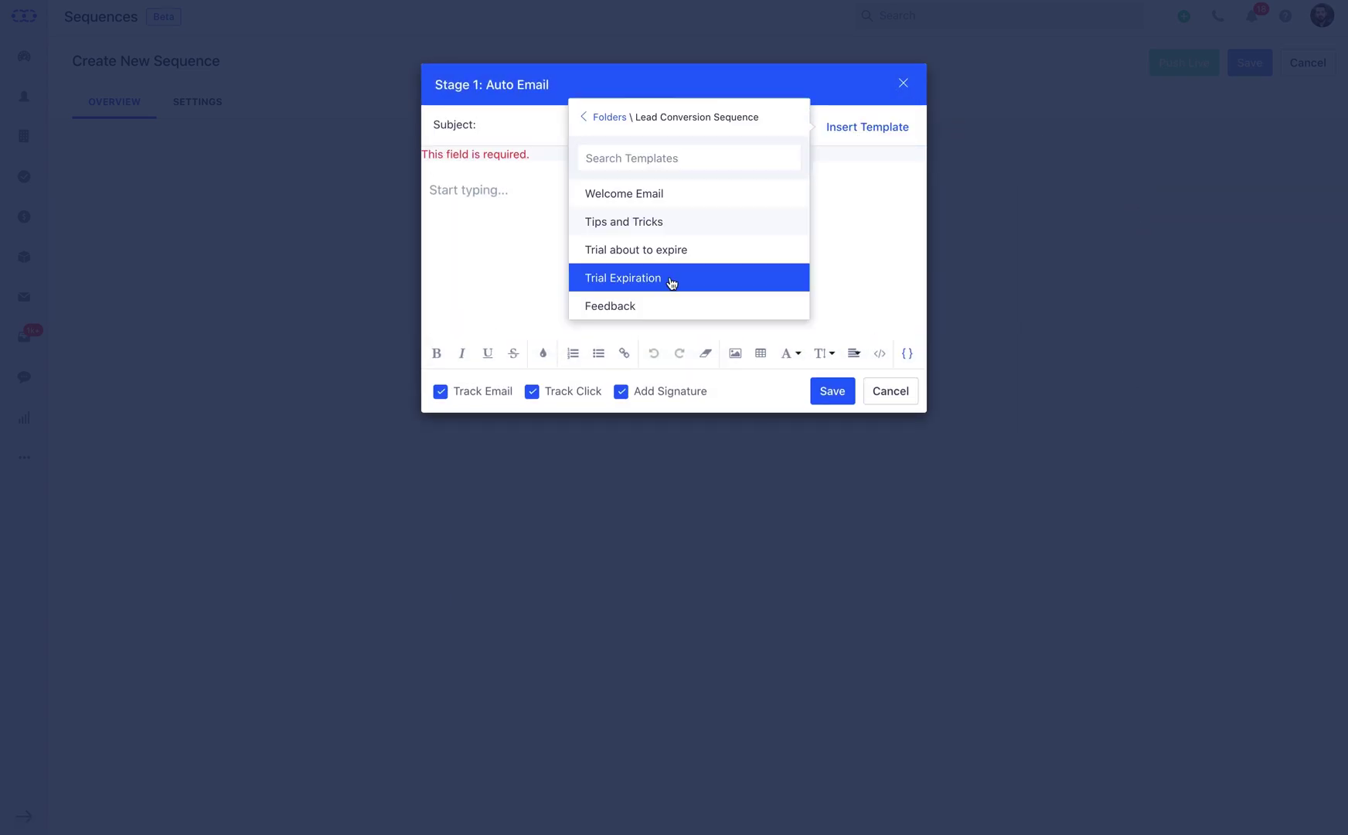
left_click(678, 197)
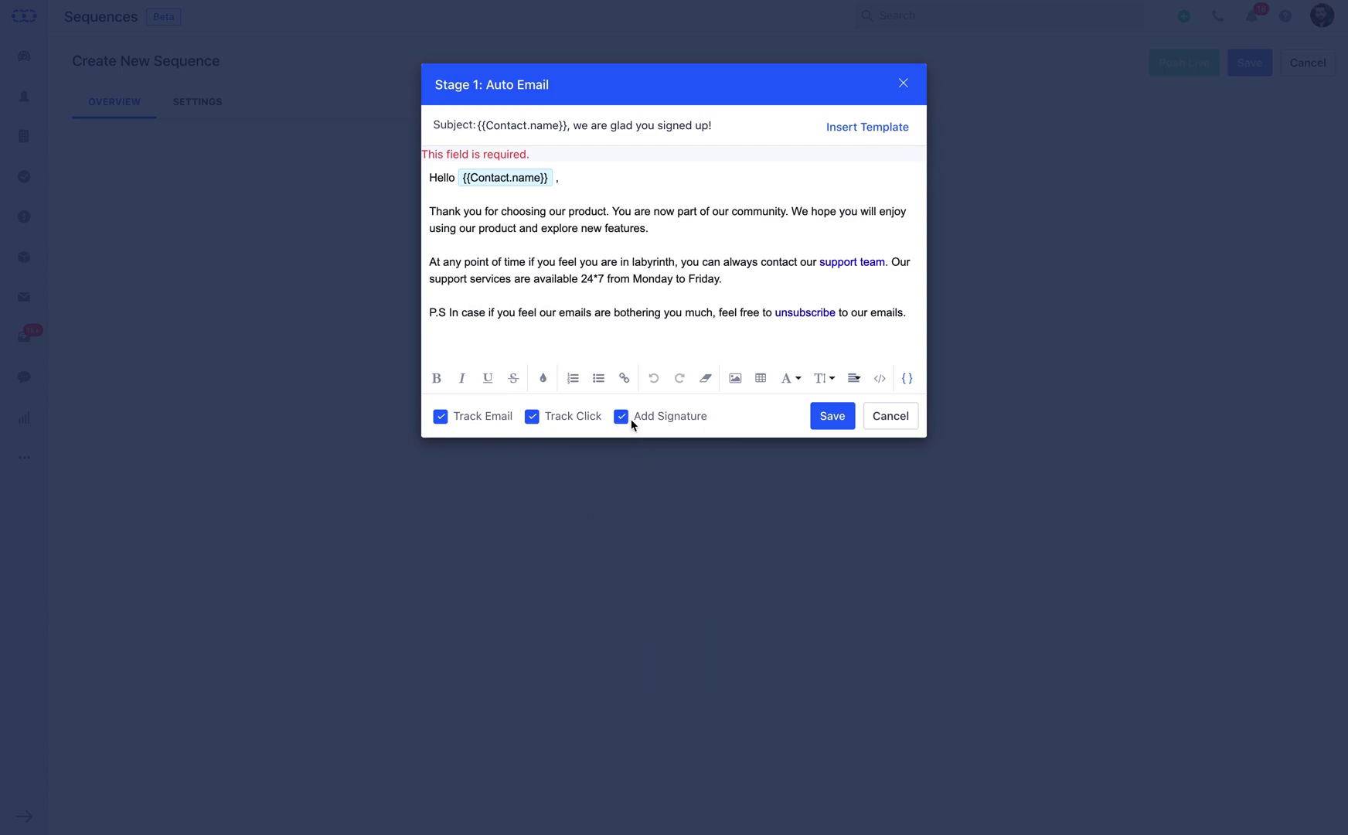
left_click(824, 418)
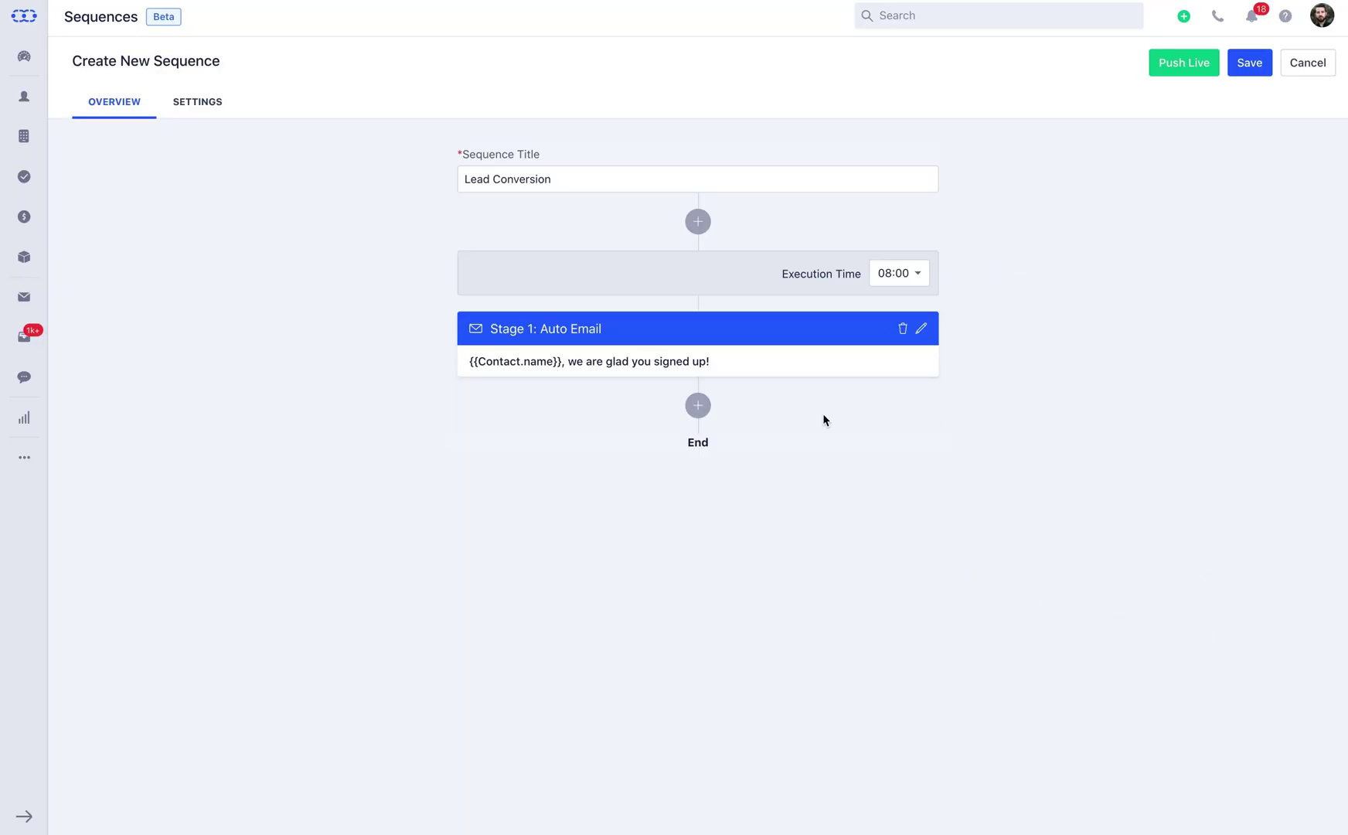
left_click(893, 280)
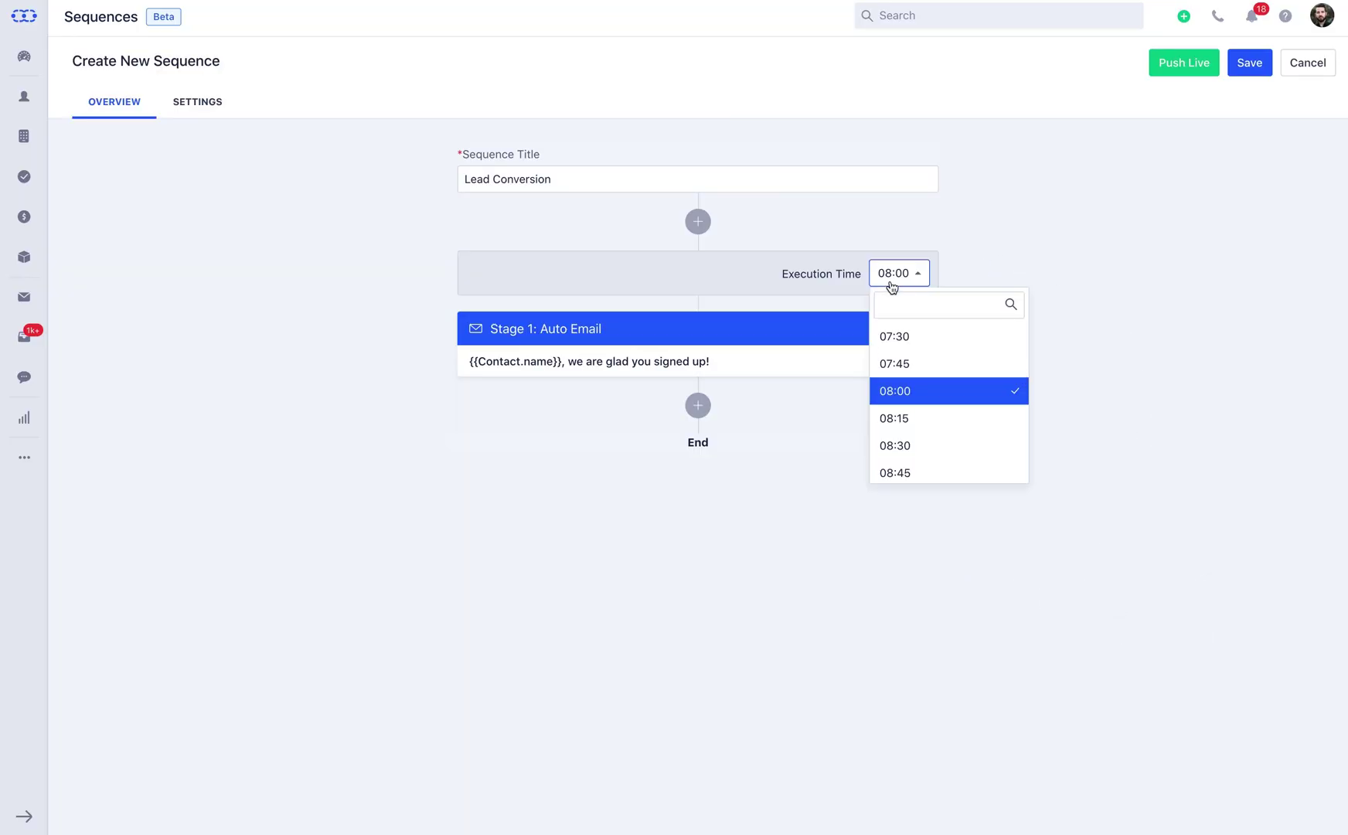
left_click(905, 452)
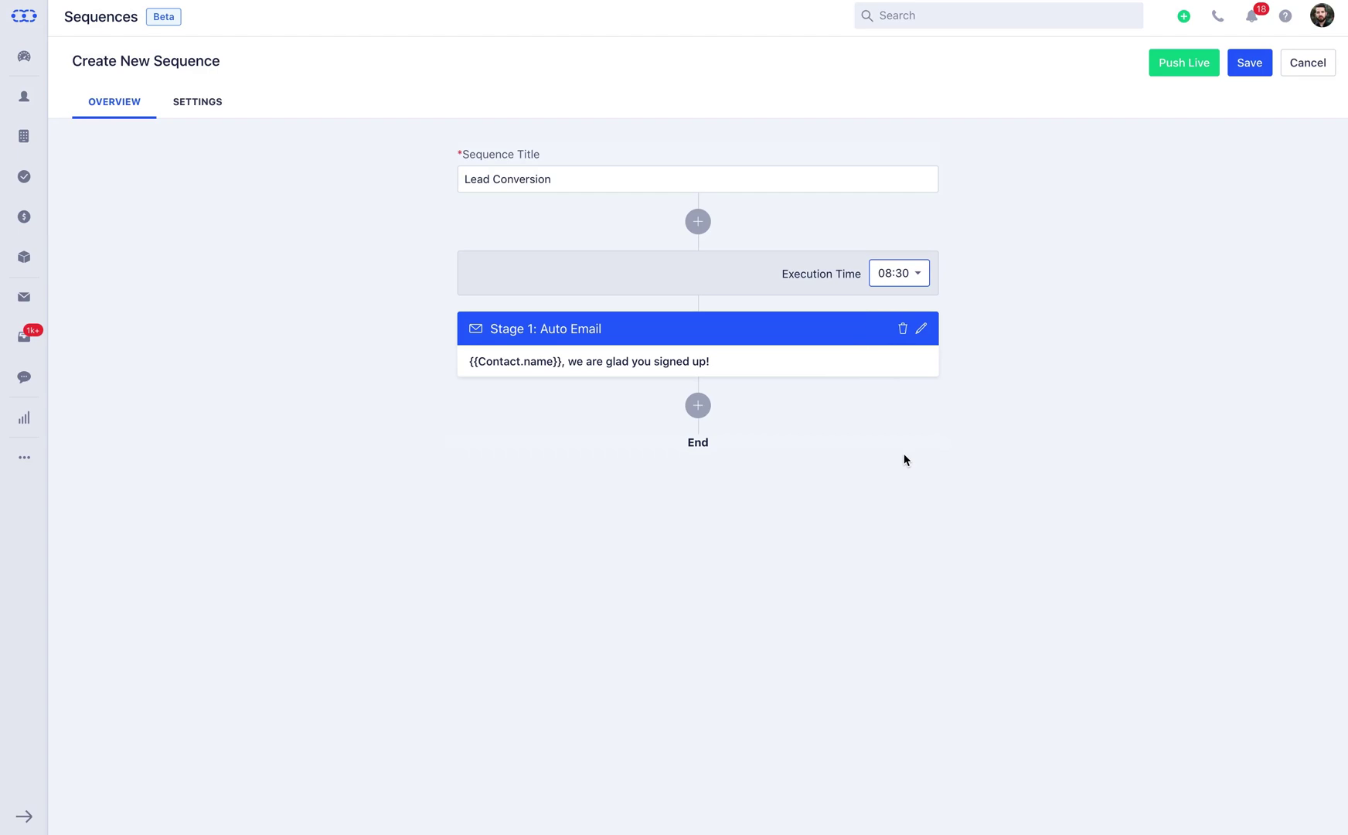
Add Stage 2 as a manual email filled from the Tips and Tricks template
left_click(698, 406)
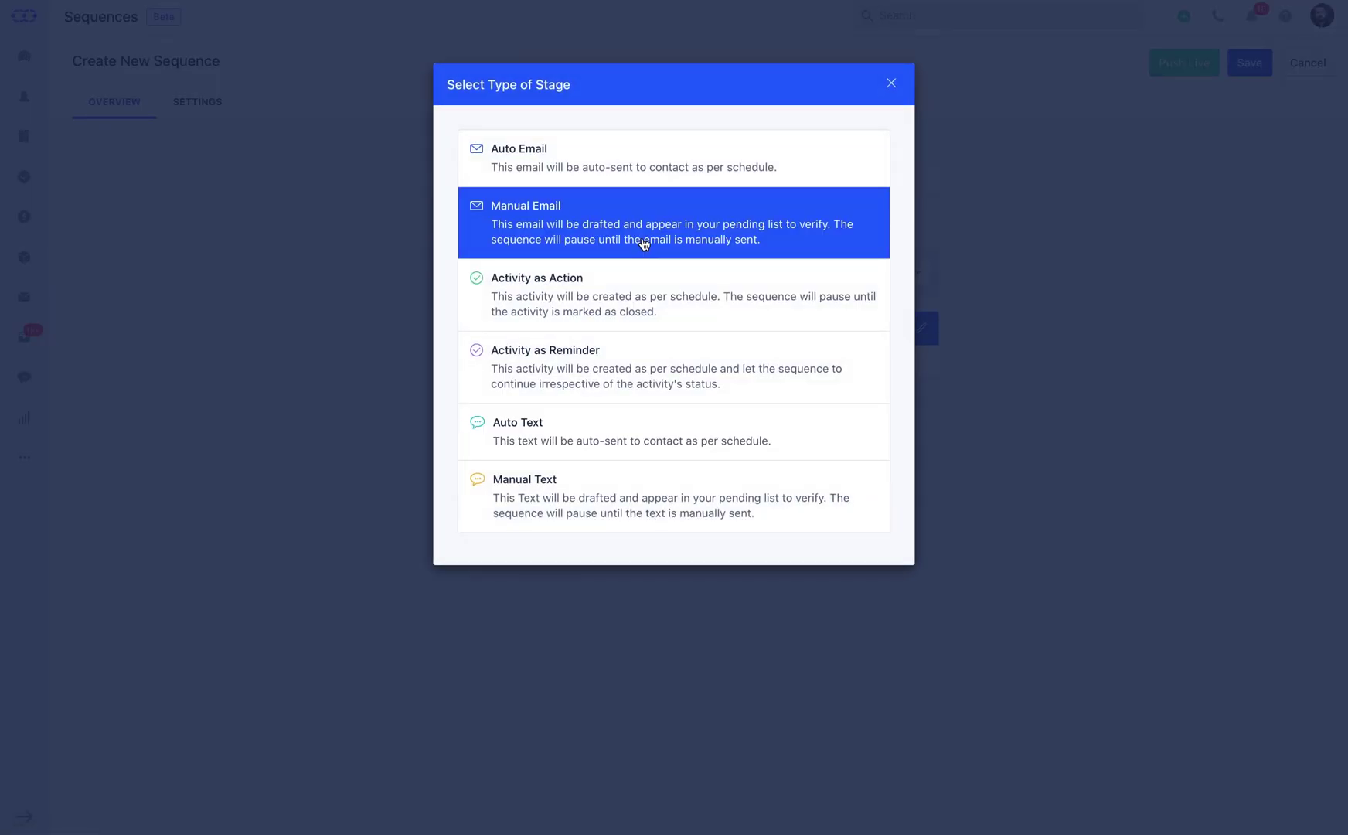
left_click(643, 244)
left_click(858, 129)
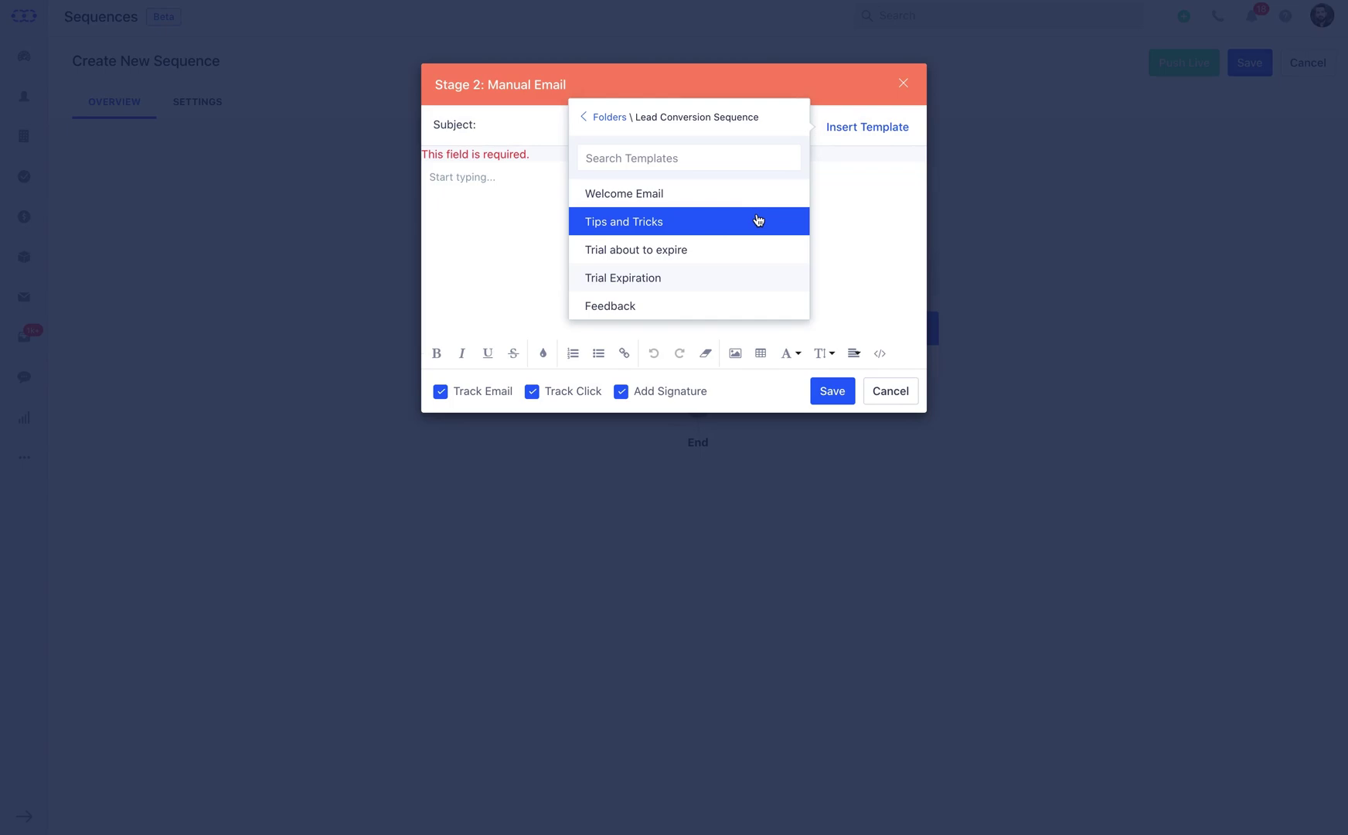
left_click(759, 220)
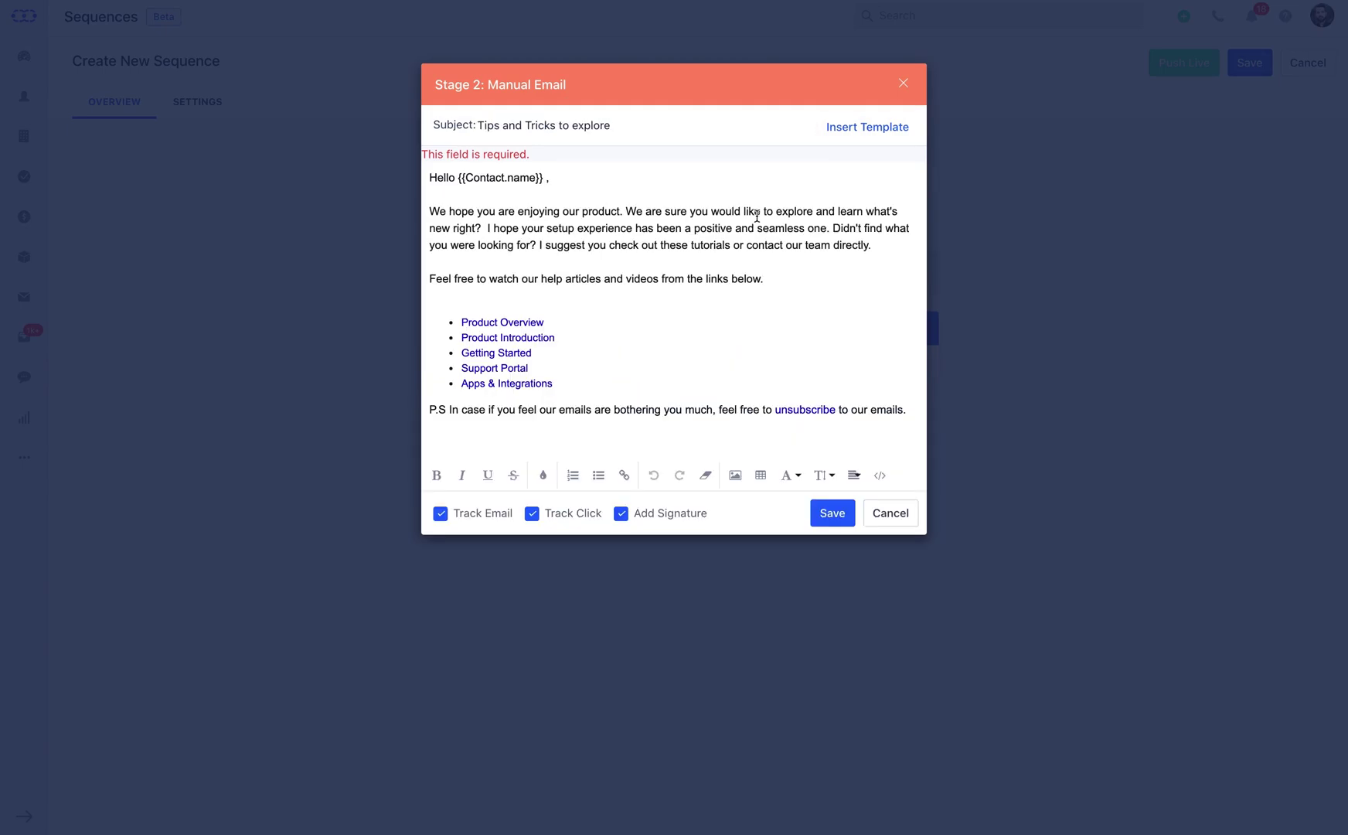
left_click(821, 514)
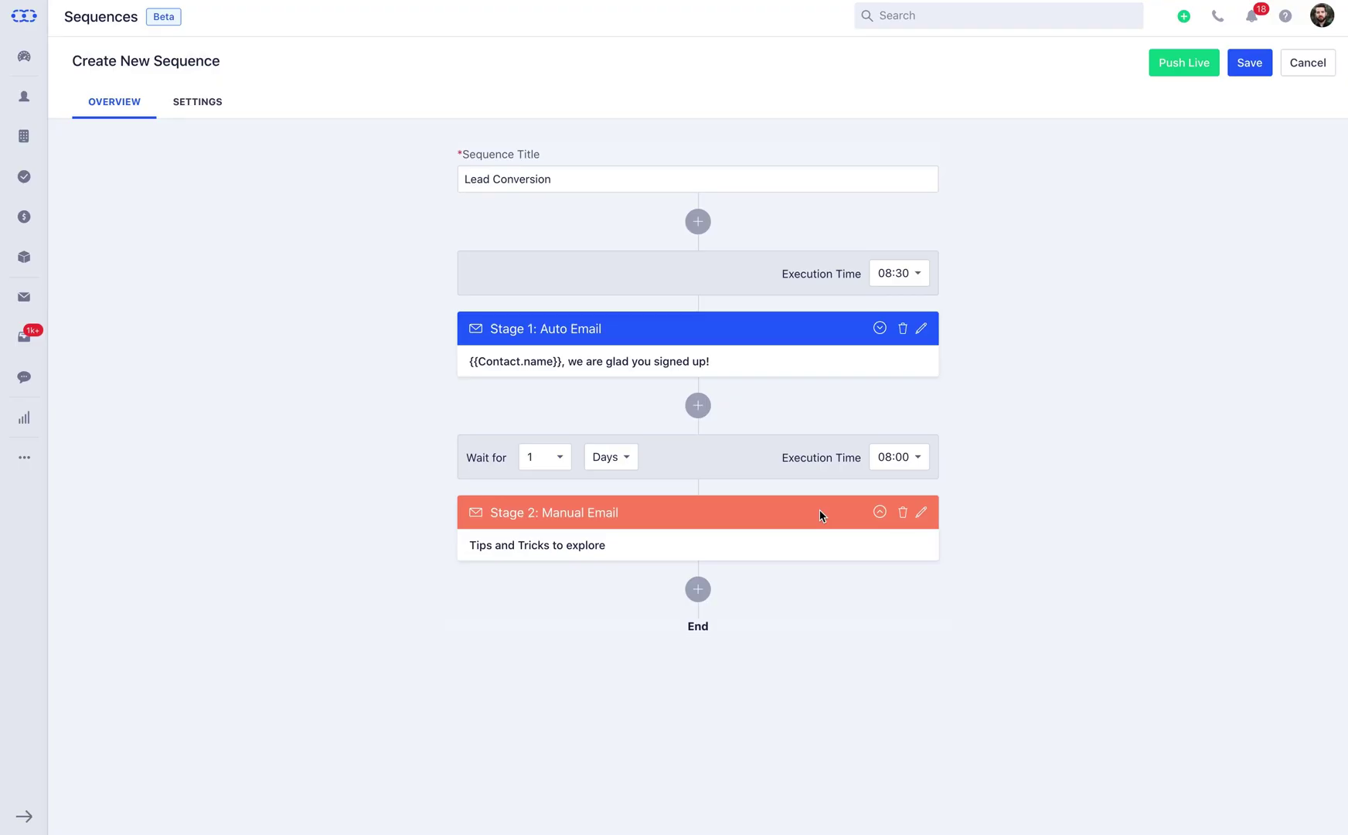
Set Stage 2 to wait 2 days and send at 09:30
left_click(561, 457)
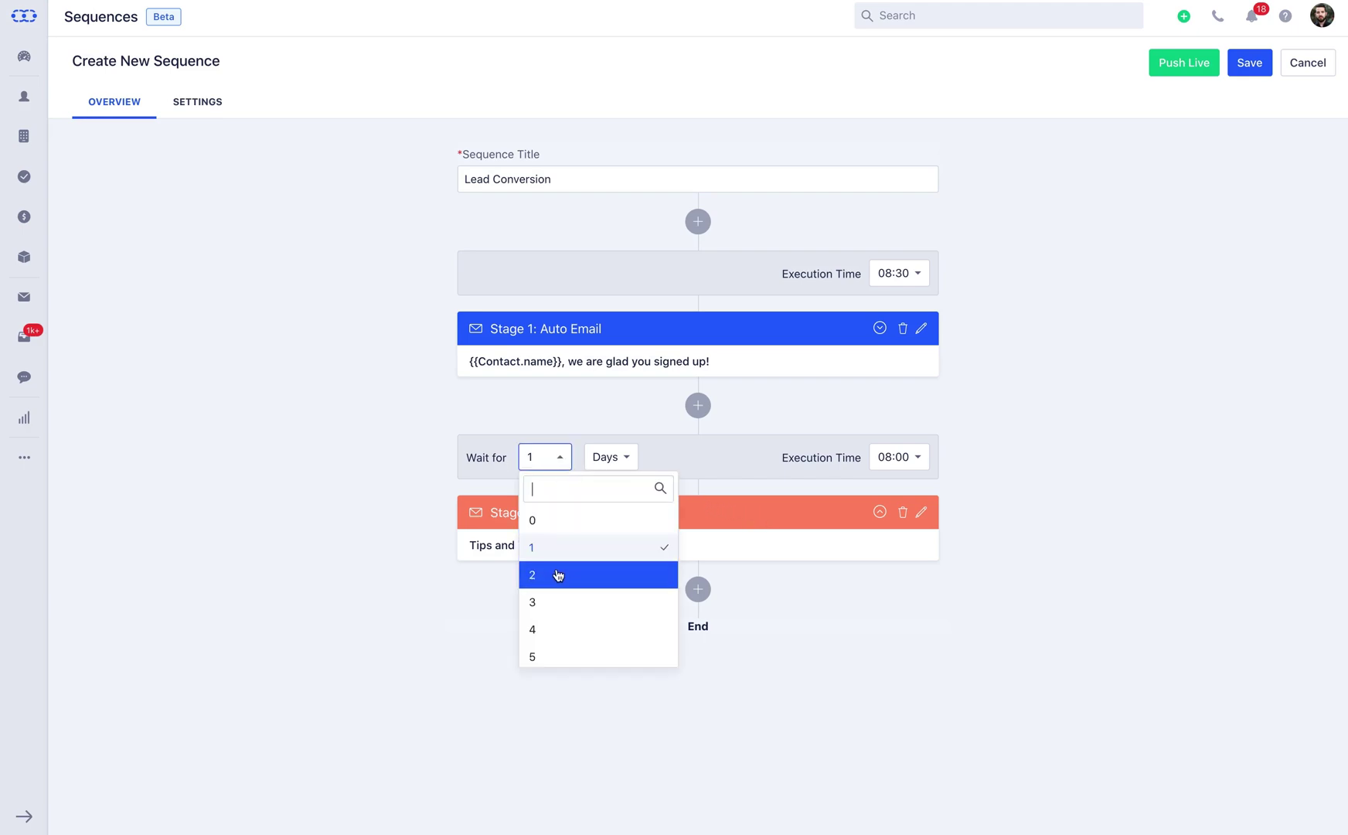
left_click(560, 530)
left_click(628, 463)
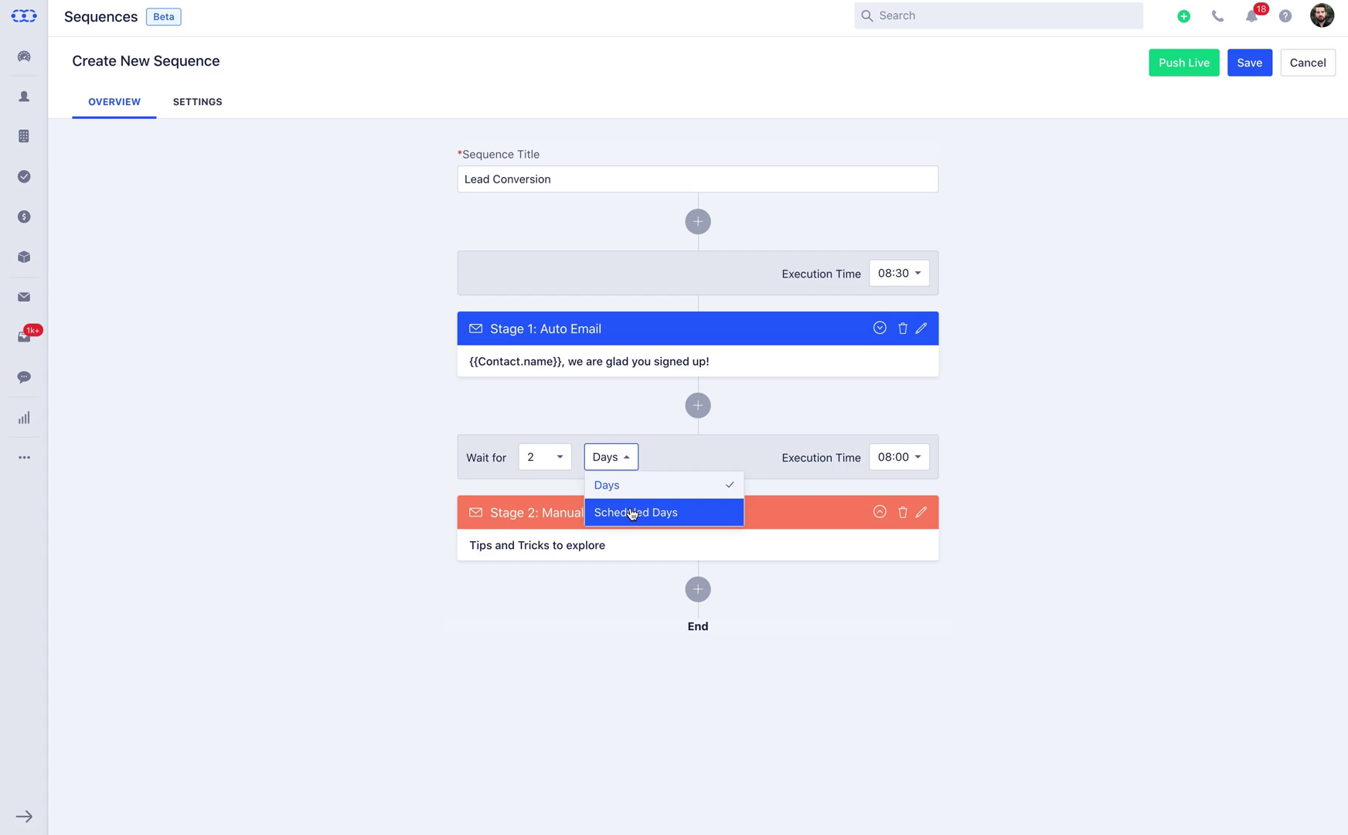
left_click(663, 485)
left_click(905, 462)
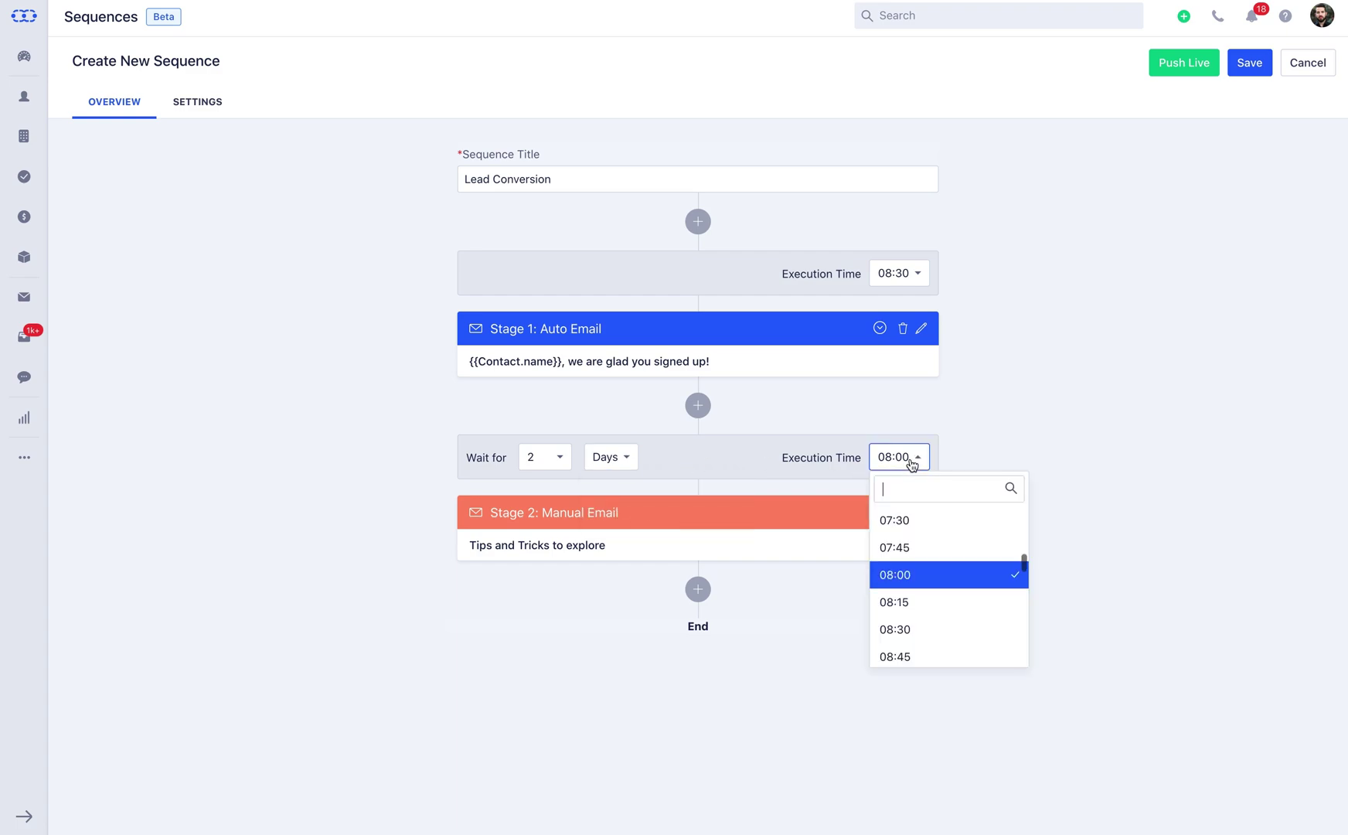
scroll(903, 628, "down", 2)
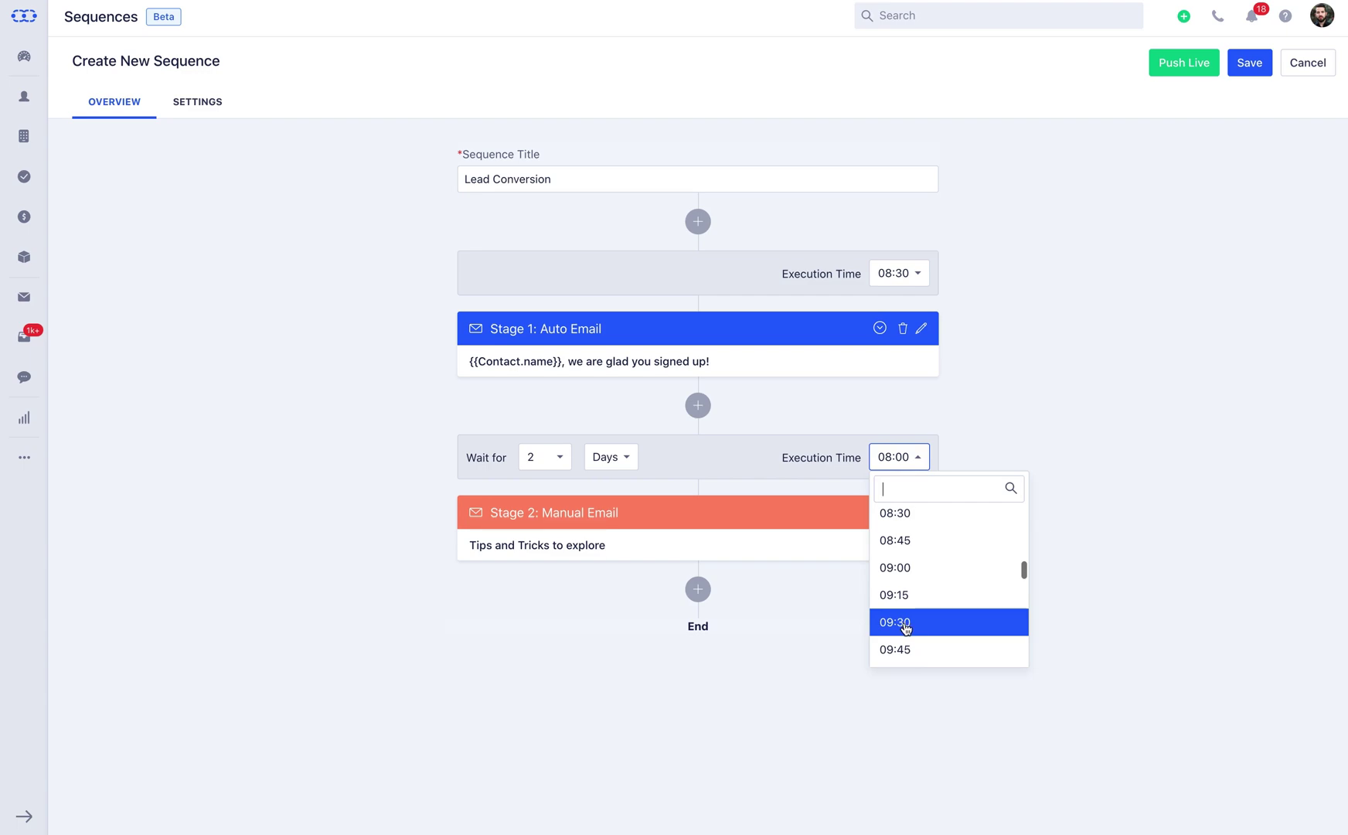
left_click(903, 628)
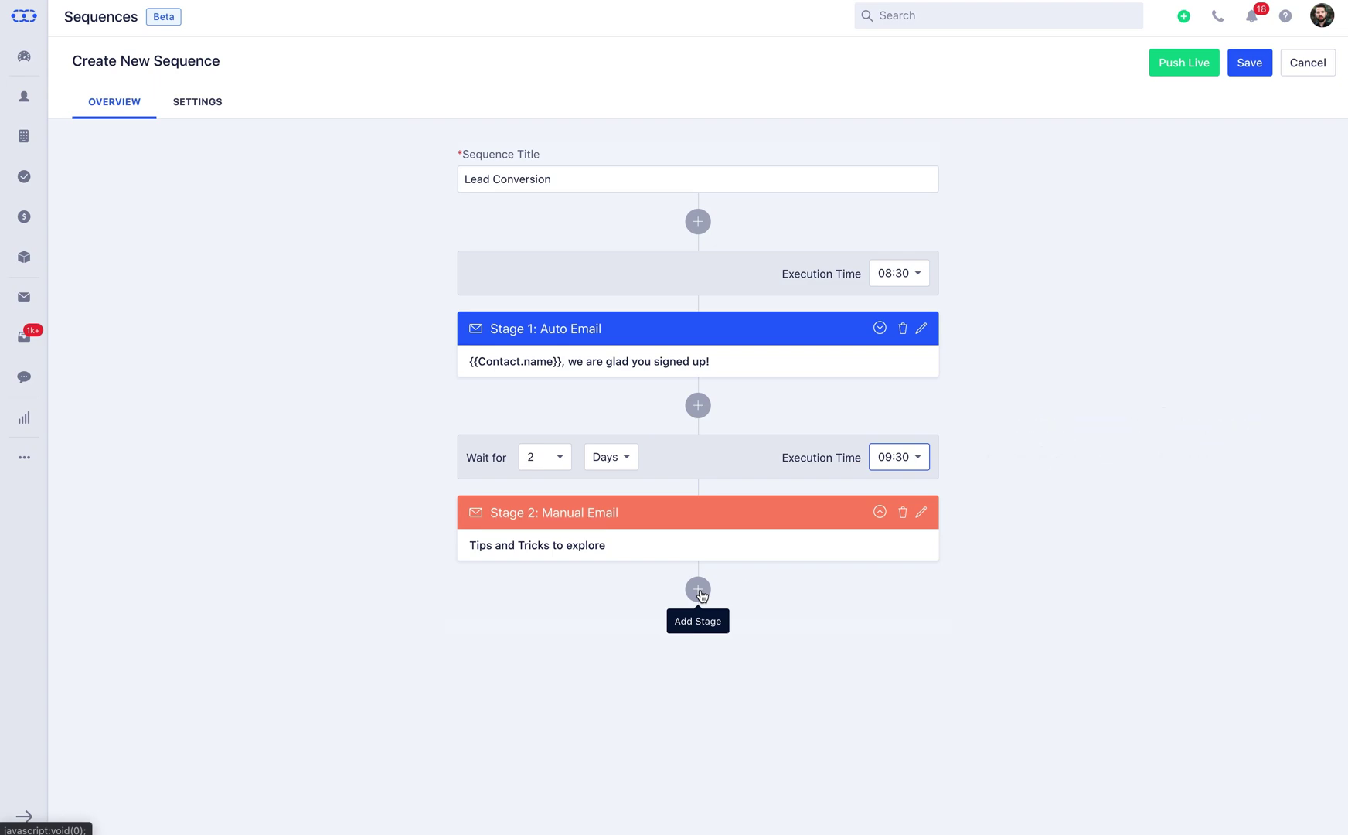
Add Stage 3 as an auto email filled from the Trial about to expire template
left_click(699, 590)
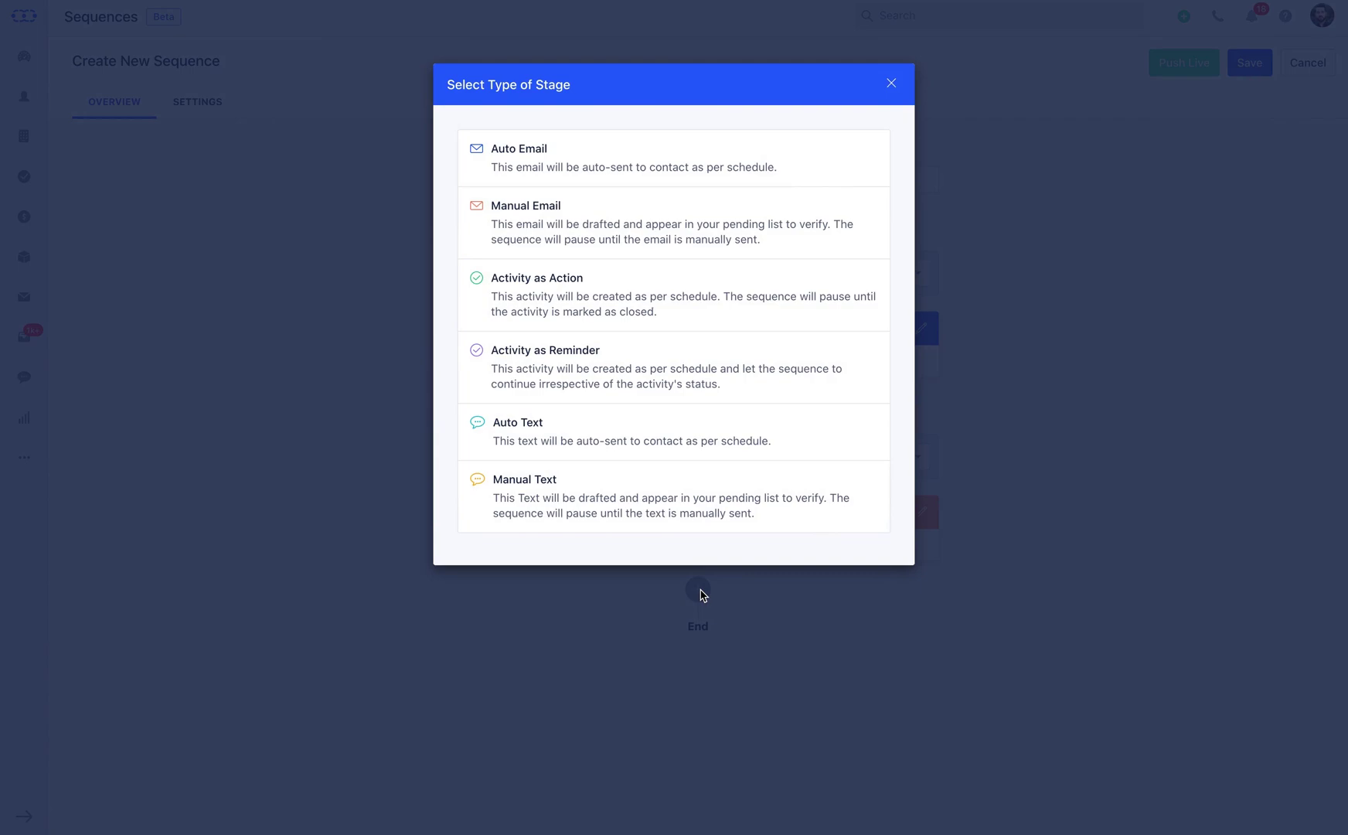
left_click(659, 182)
left_click(864, 131)
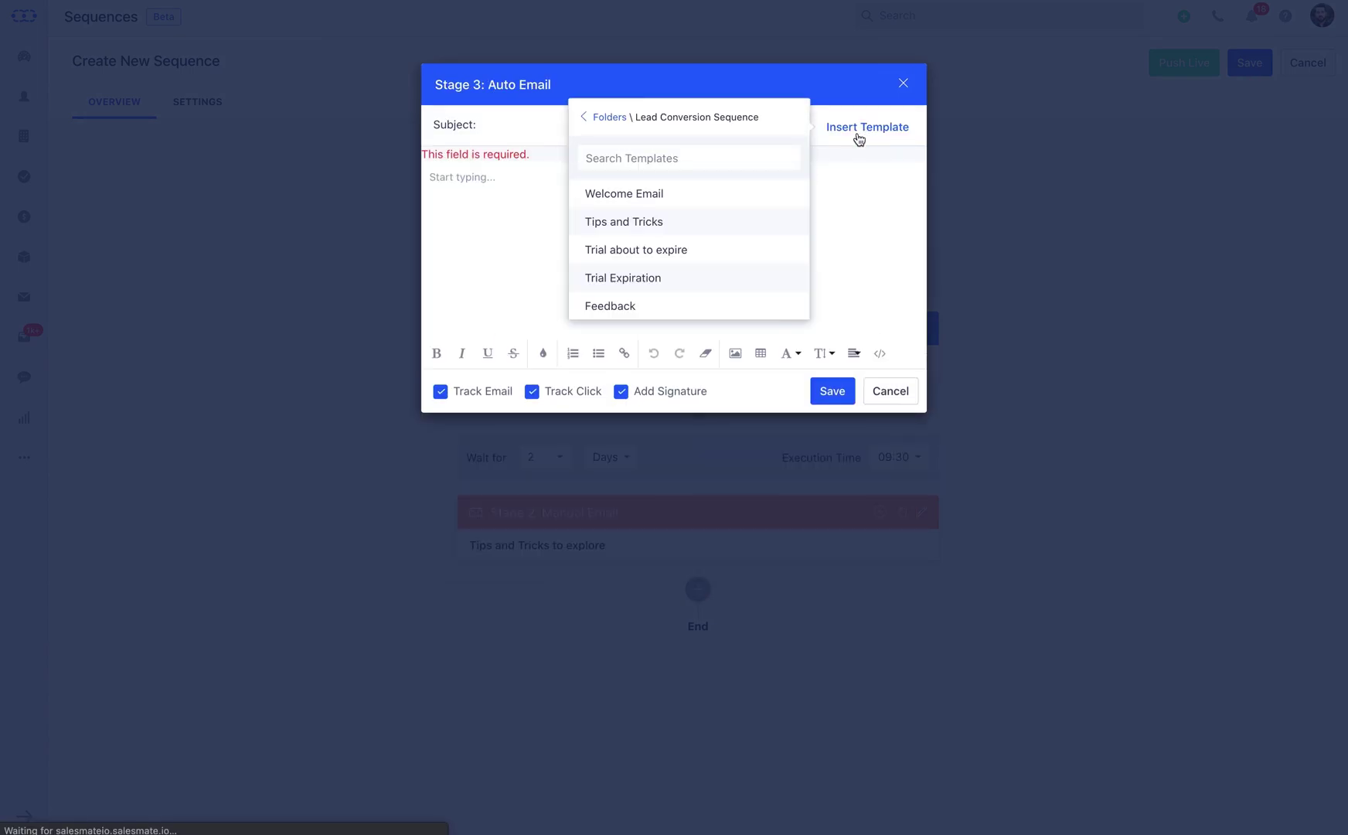
left_click(731, 249)
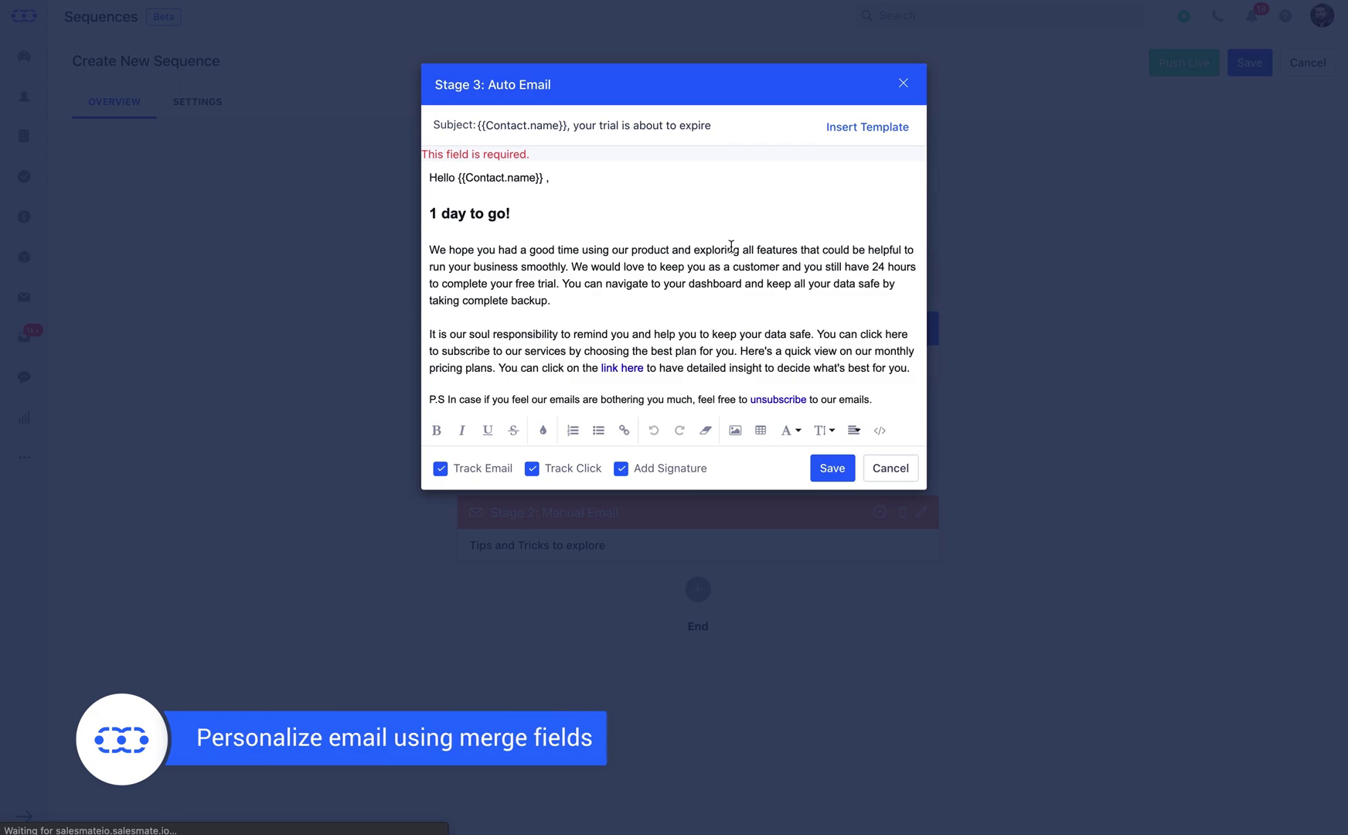
left_click(828, 467)
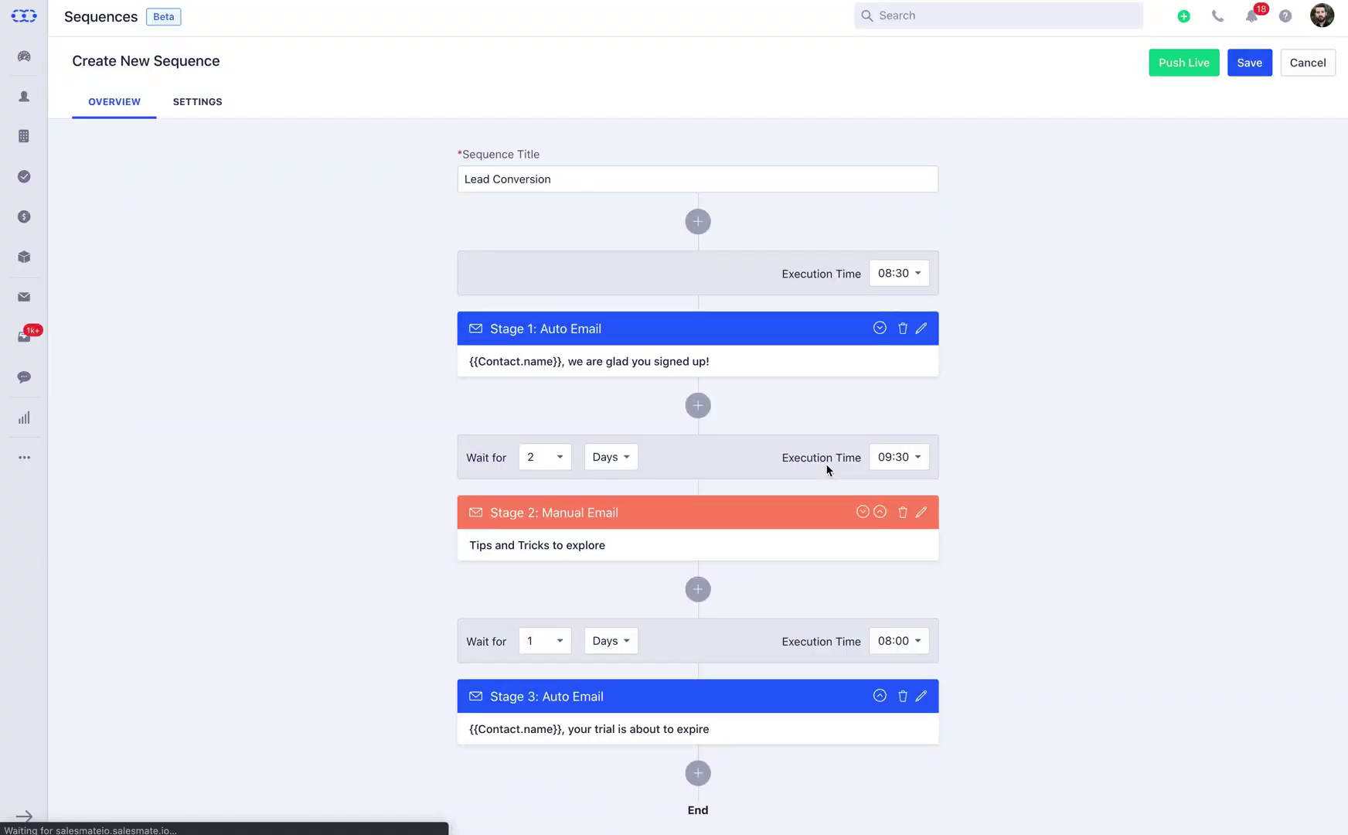
Set Stage 3 to wait 3 days and send at 09:30
left_click(560, 640)
left_click(551, 560)
left_click(897, 641)
scroll(906, 611, "down", 1)
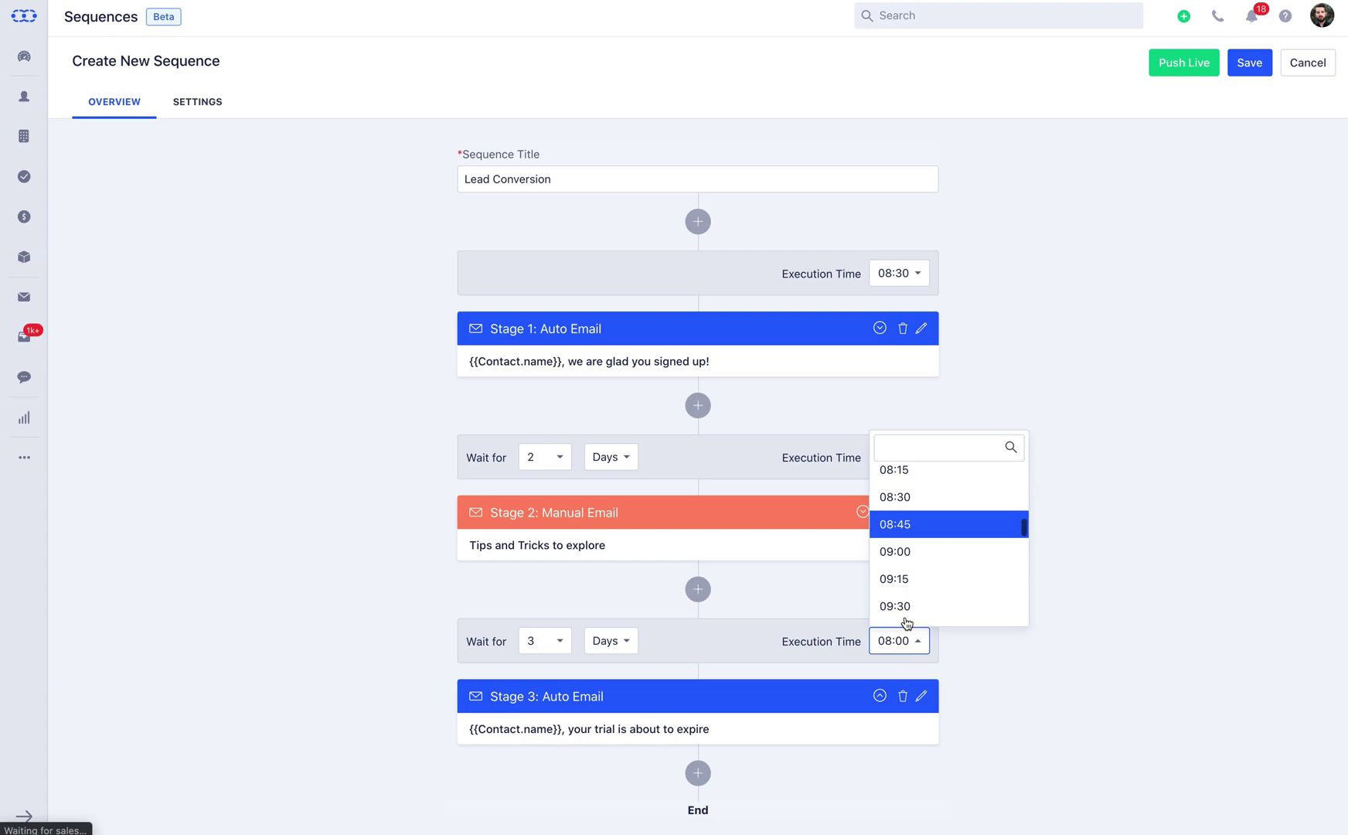
scroll(907, 618, "down", 1)
left_click(905, 593)
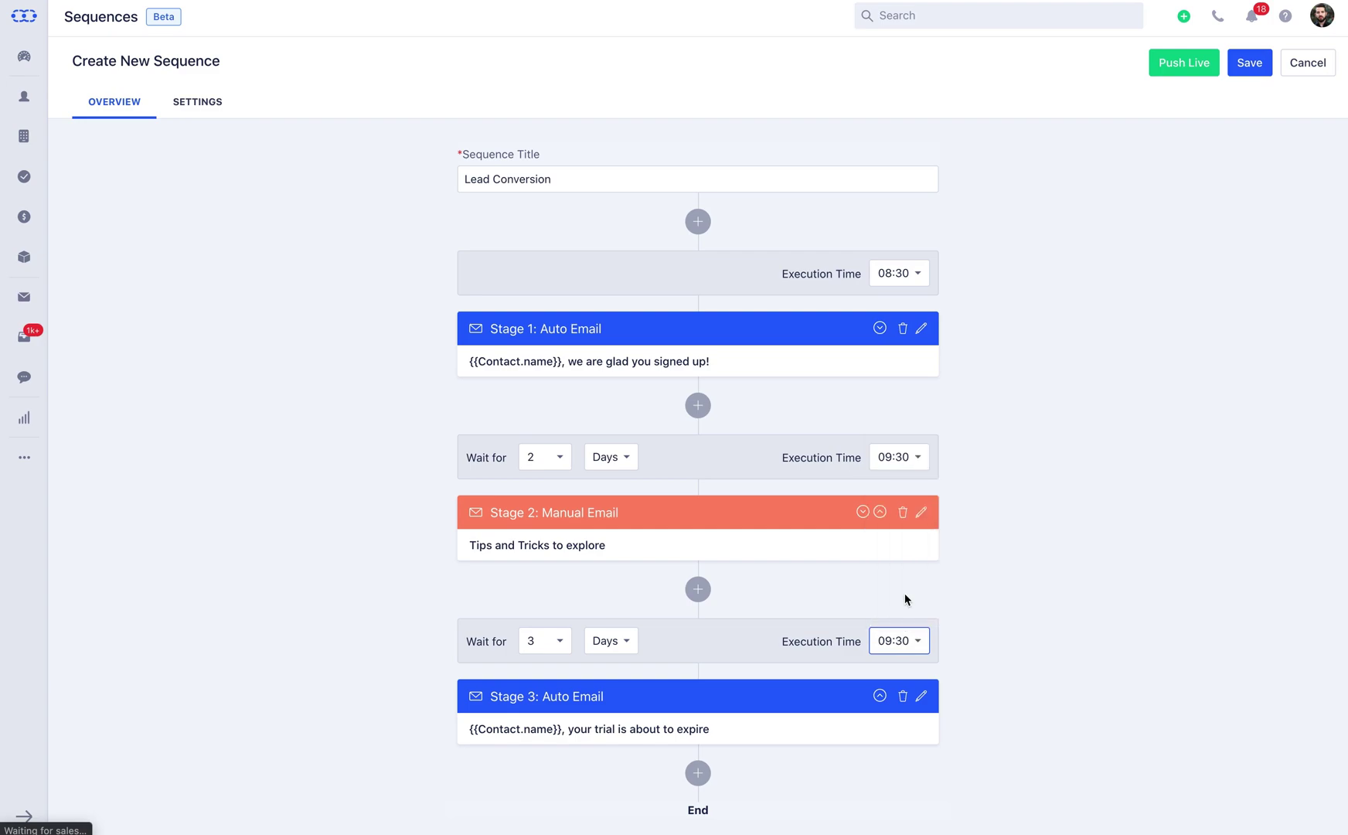
Add Stage 4 as an auto email filled from the Trial Expiration template
left_click(698, 774)
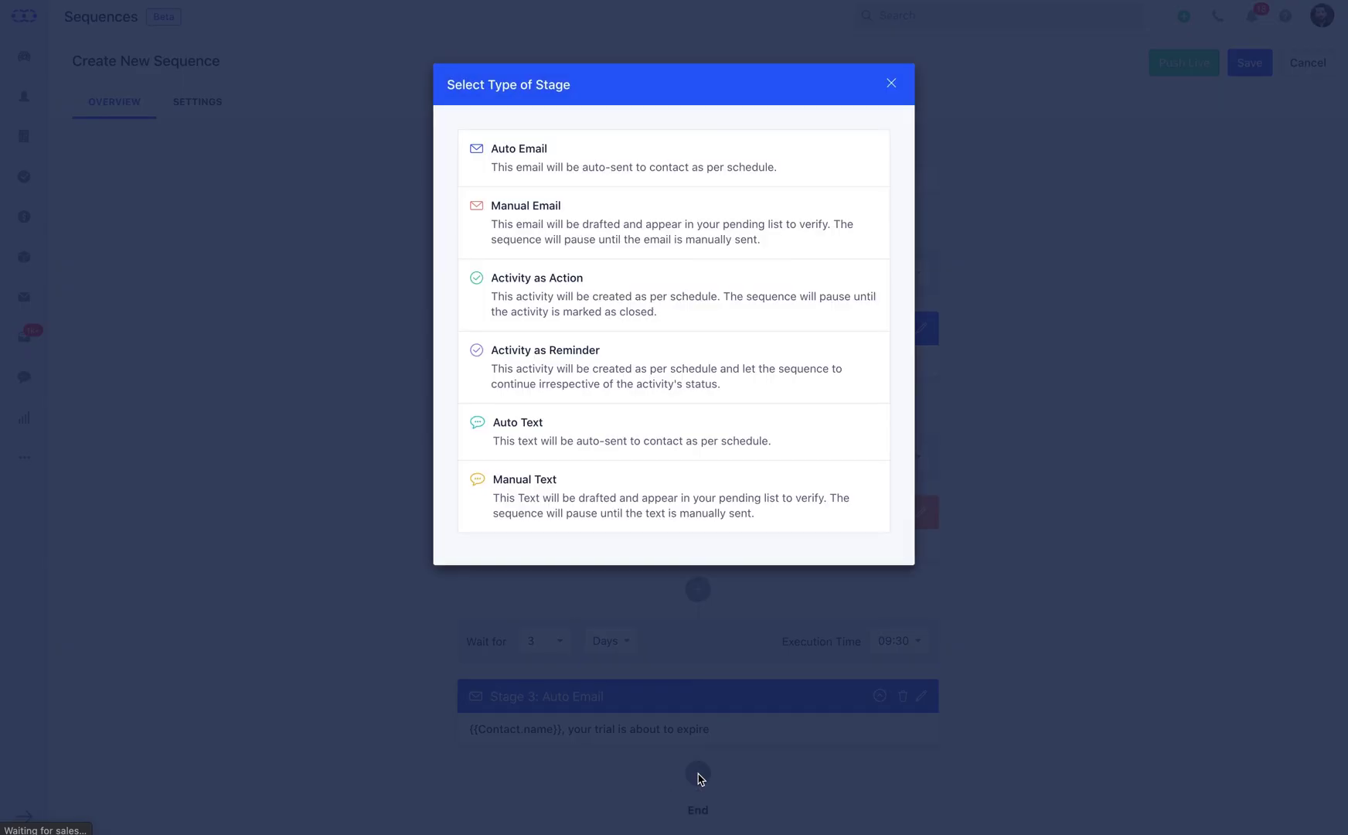
left_click(632, 171)
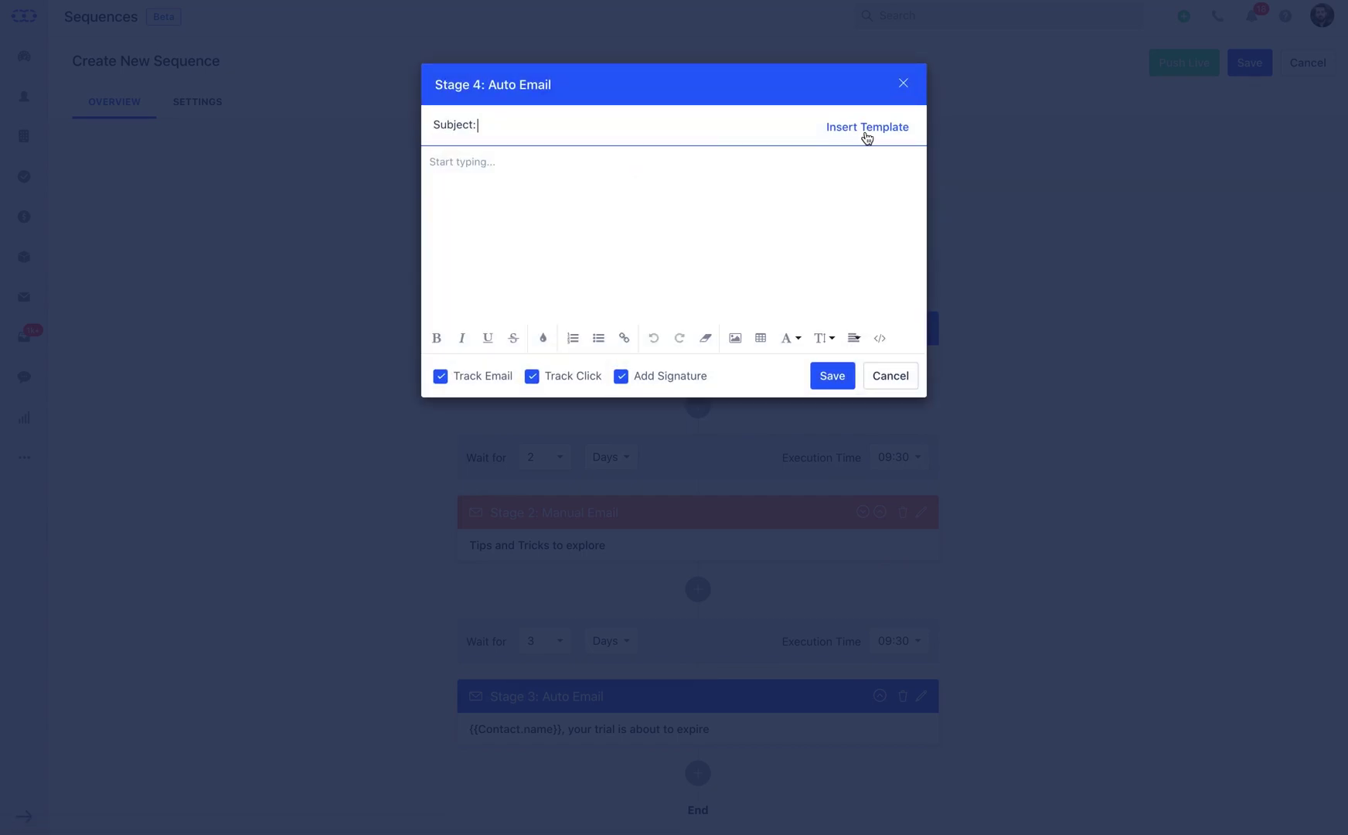
left_click(866, 133)
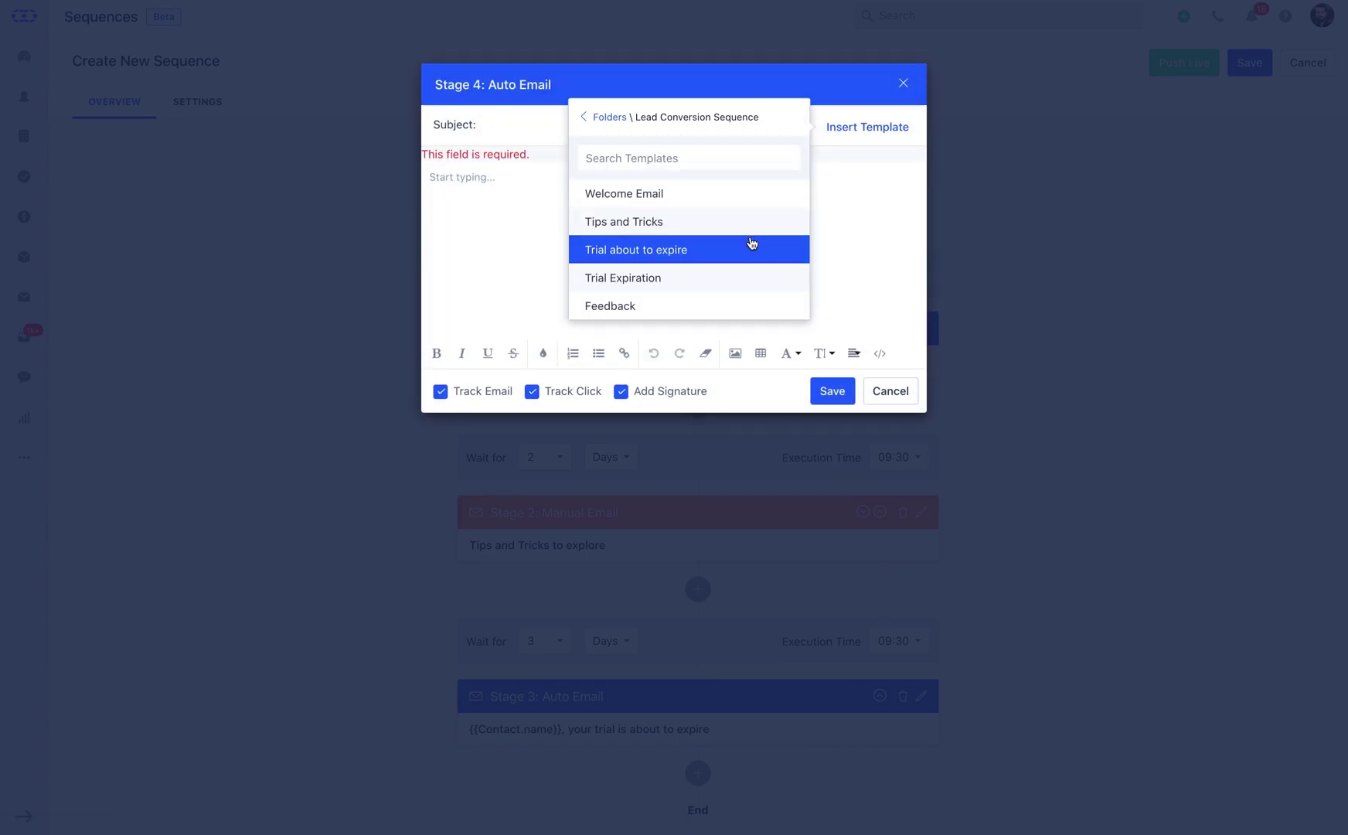
left_click(756, 280)
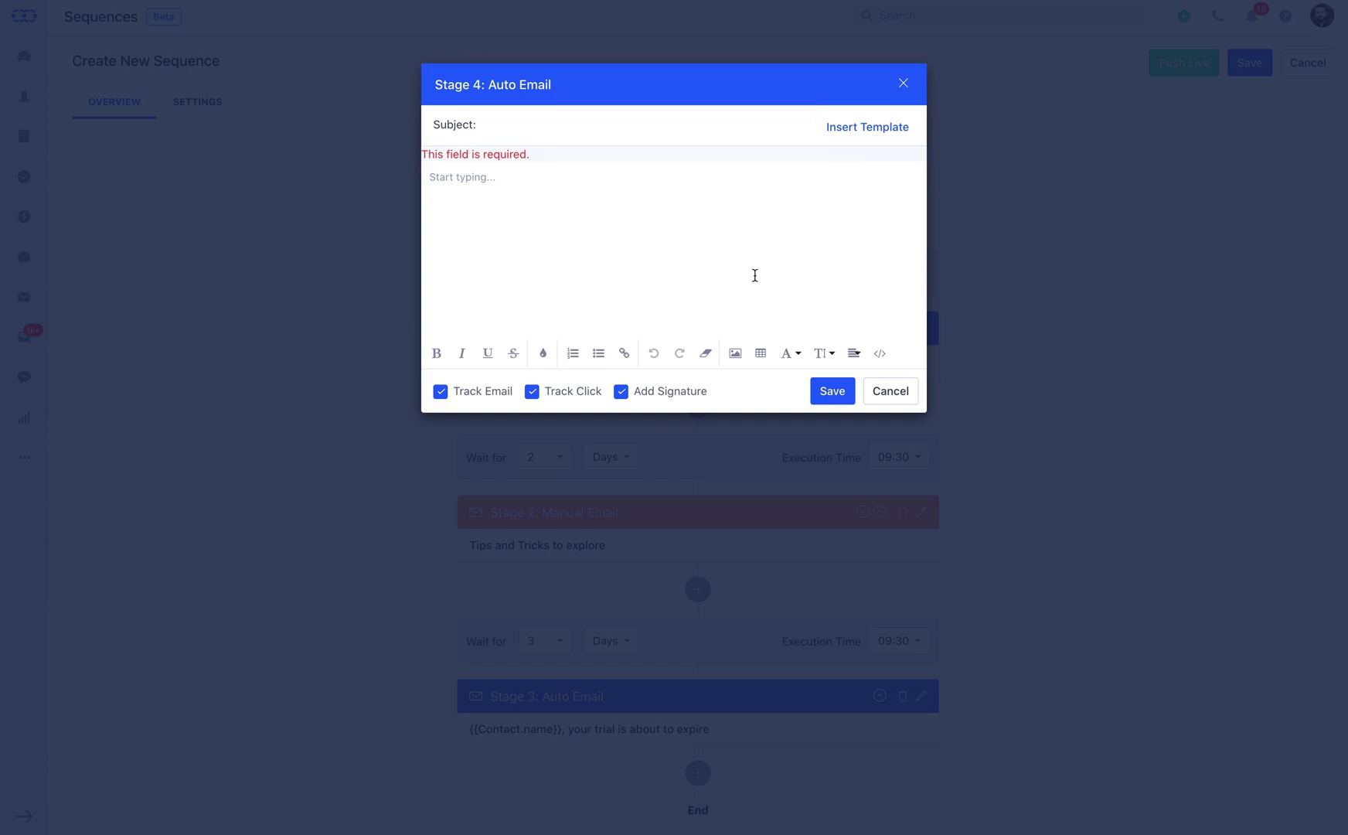
left_click(829, 392)
Set Stage 4 to wait 2 days and send at 09:00
scroll(827, 386, "down", 2)
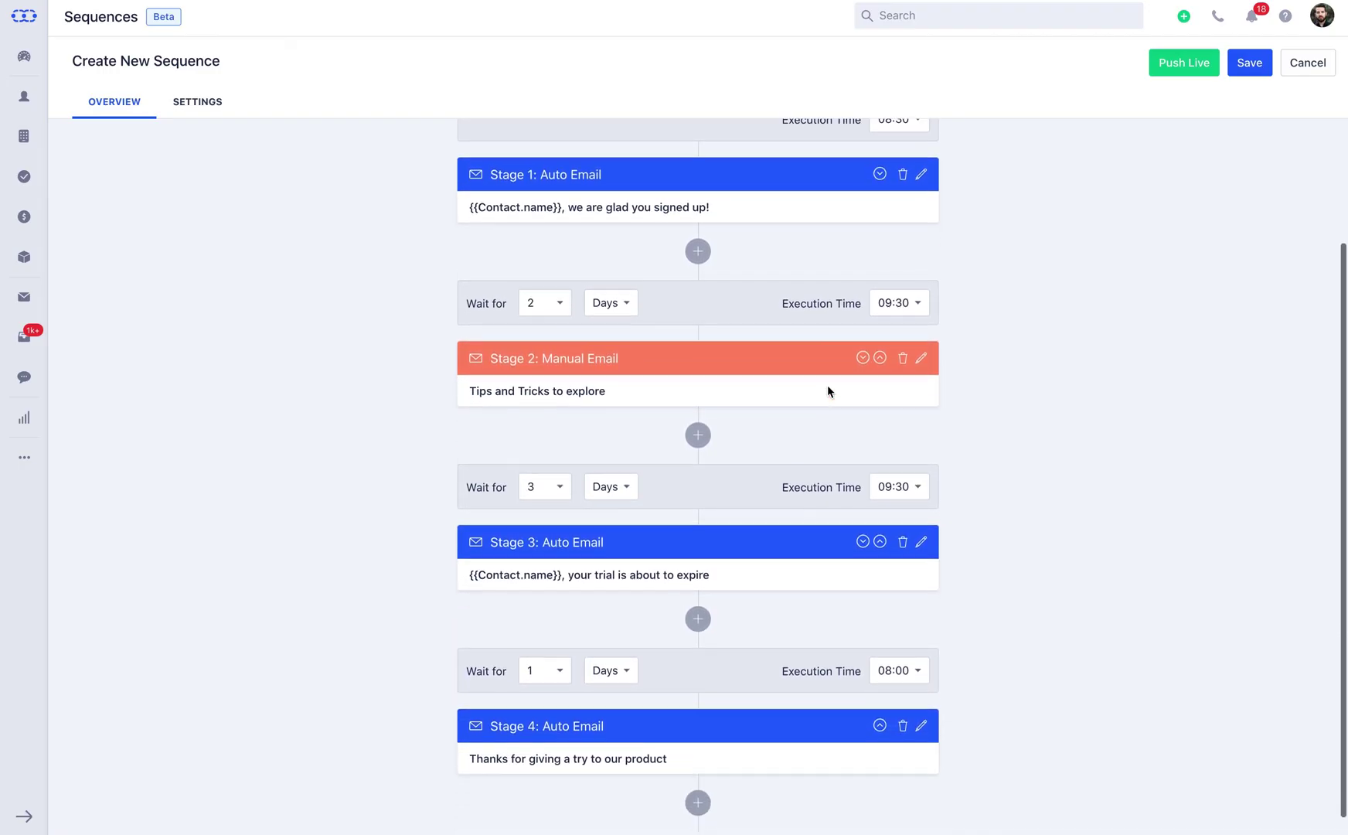
left_click(560, 645)
left_click(557, 545)
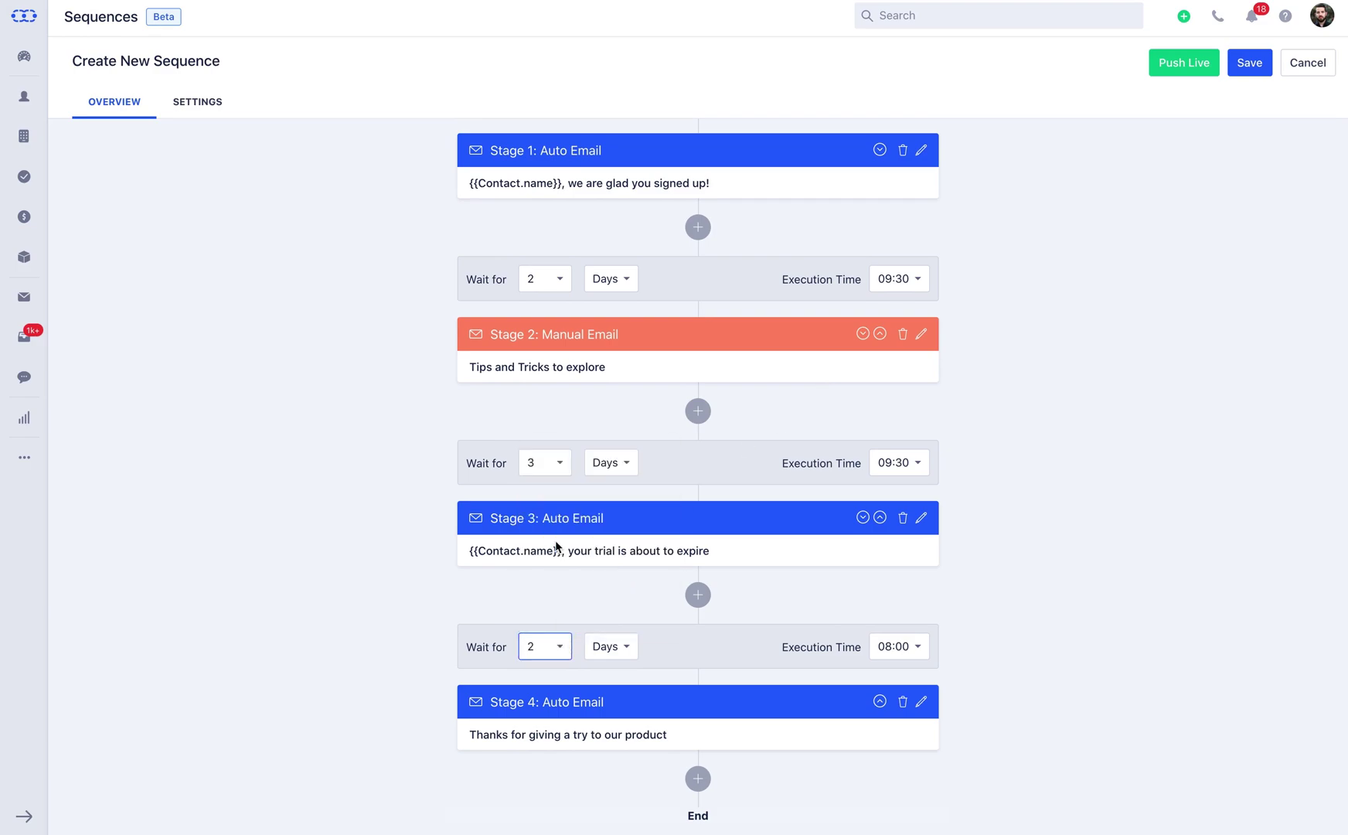
left_click(910, 649)
scroll(912, 618, "down", 1)
left_click(913, 614)
Add Stage 5 as a manual email filled from the Feedback template
left_click(696, 779)
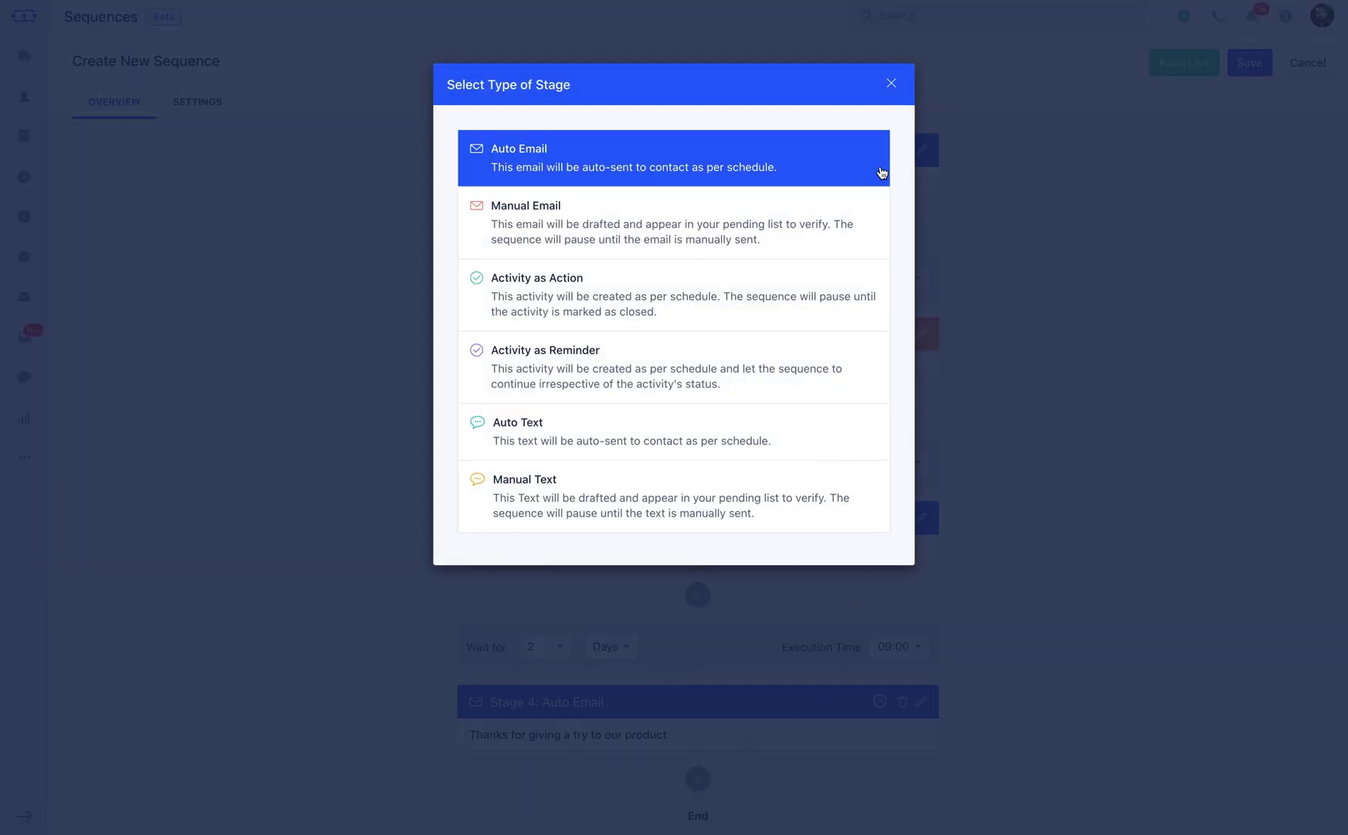
left_click(870, 207)
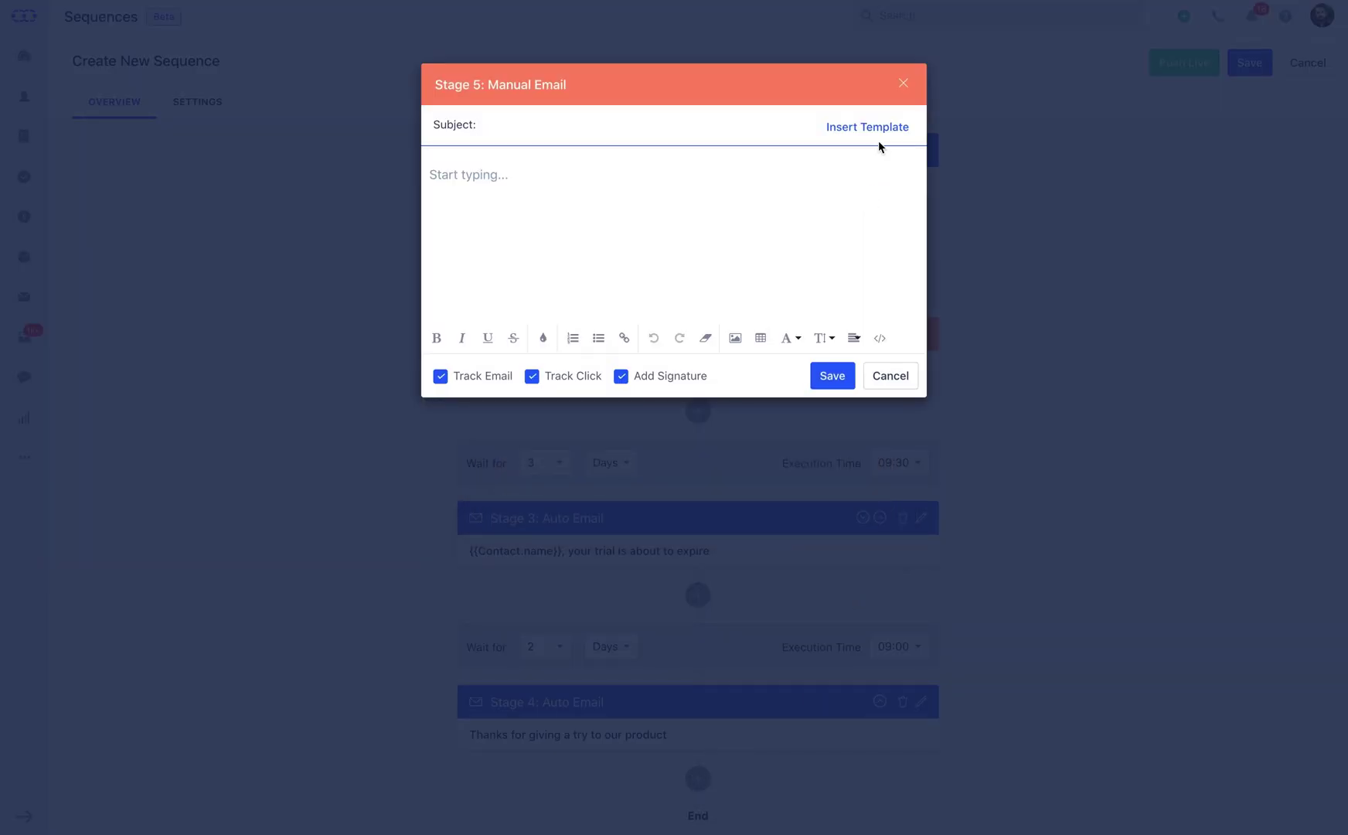
left_click(888, 132)
left_click(768, 302)
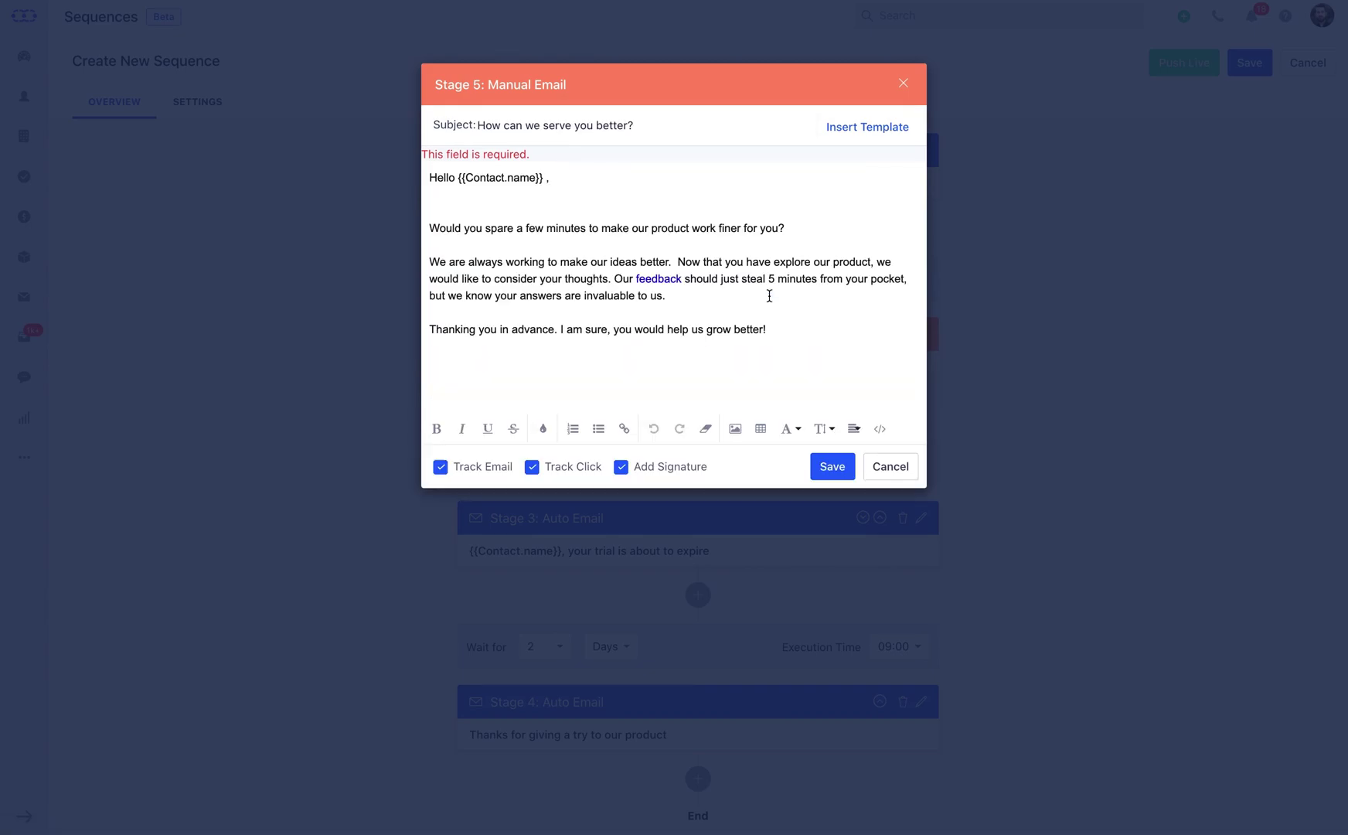
left_click(828, 464)
Set a 4-day wait before Stage 5
scroll(828, 460, "down", 3)
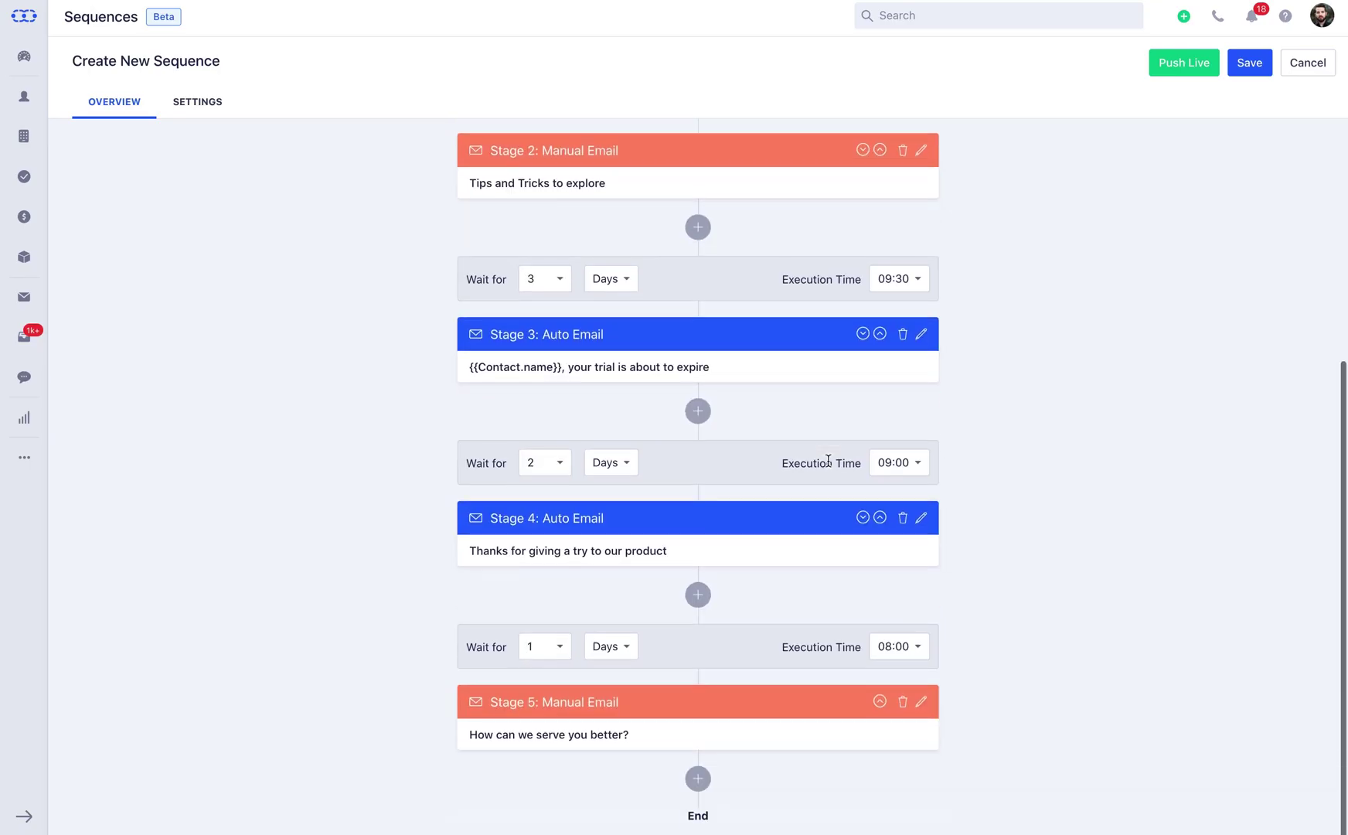
left_click(556, 646)
left_click(556, 602)
scroll(1037, 383, "up", 3)
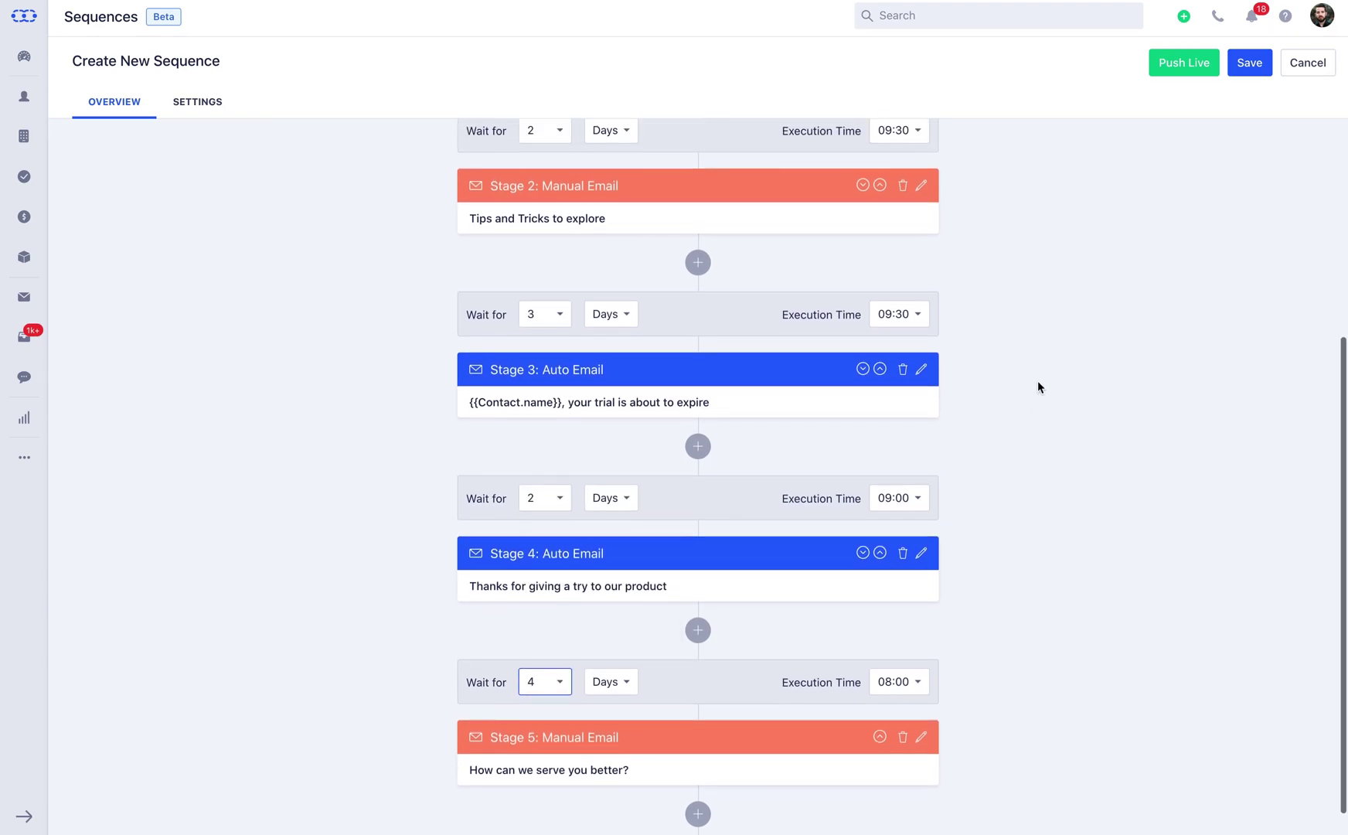
scroll(1038, 382, "up", 1)
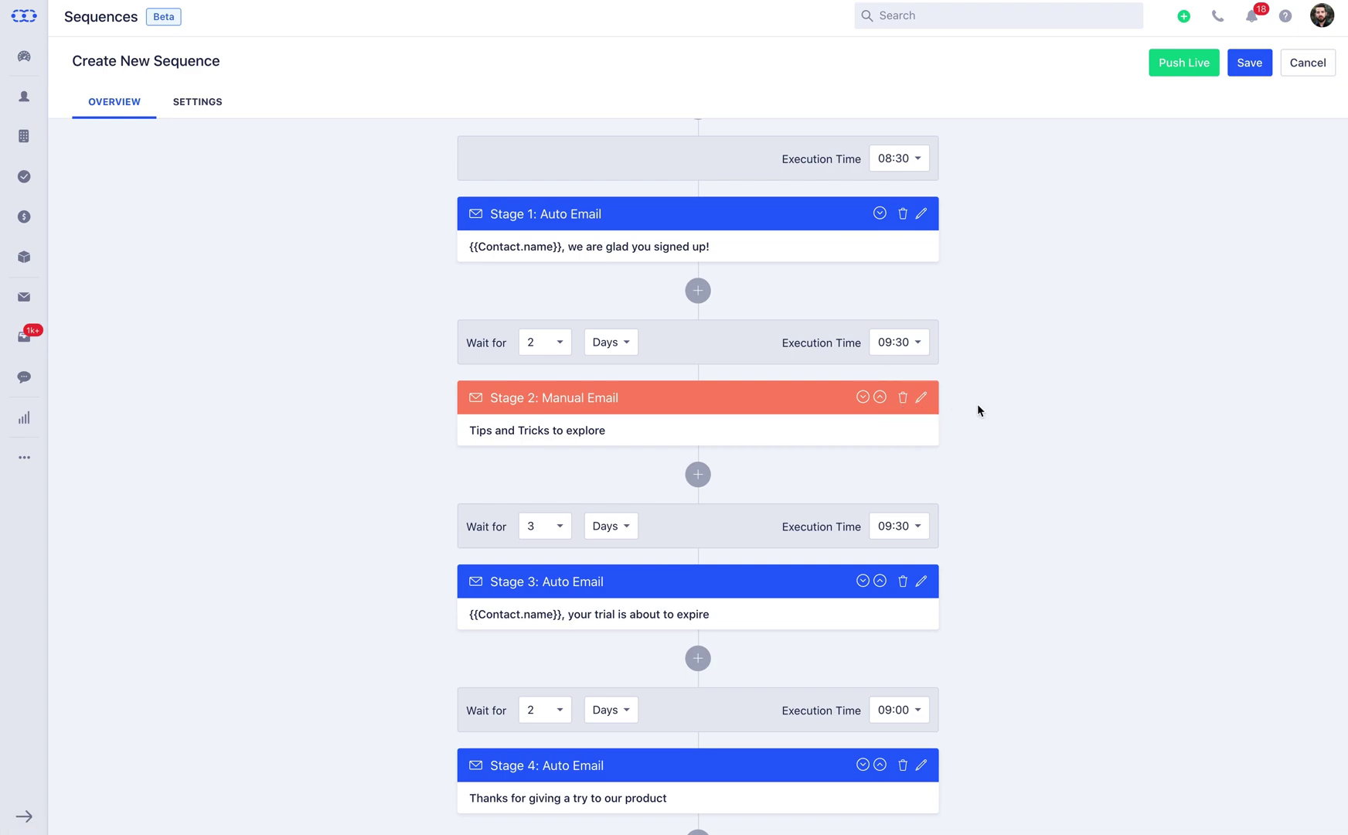
Review the Lead Conversion sequence's Settings tab, then push it live and confirm
left_click(202, 103)
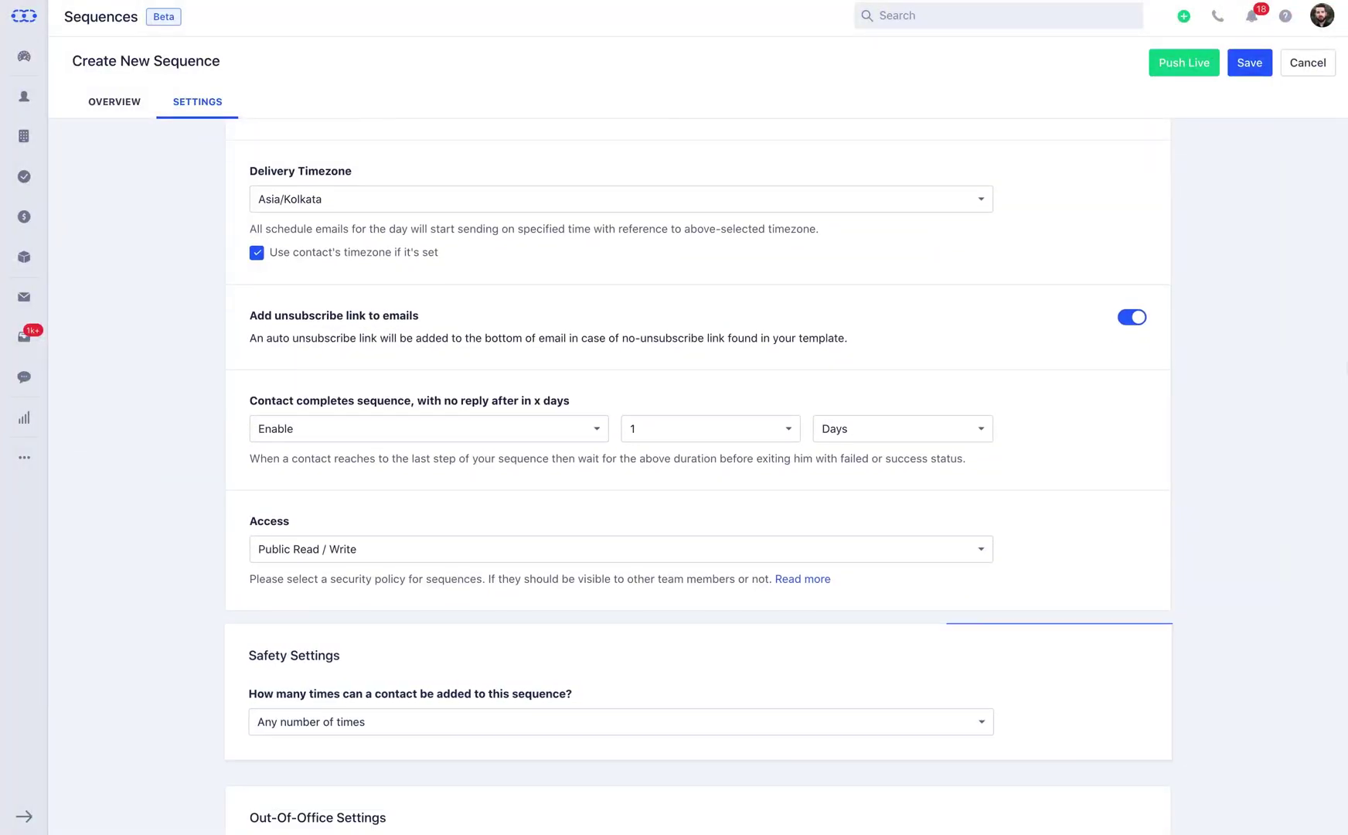
scroll(698, 486, "down", 5)
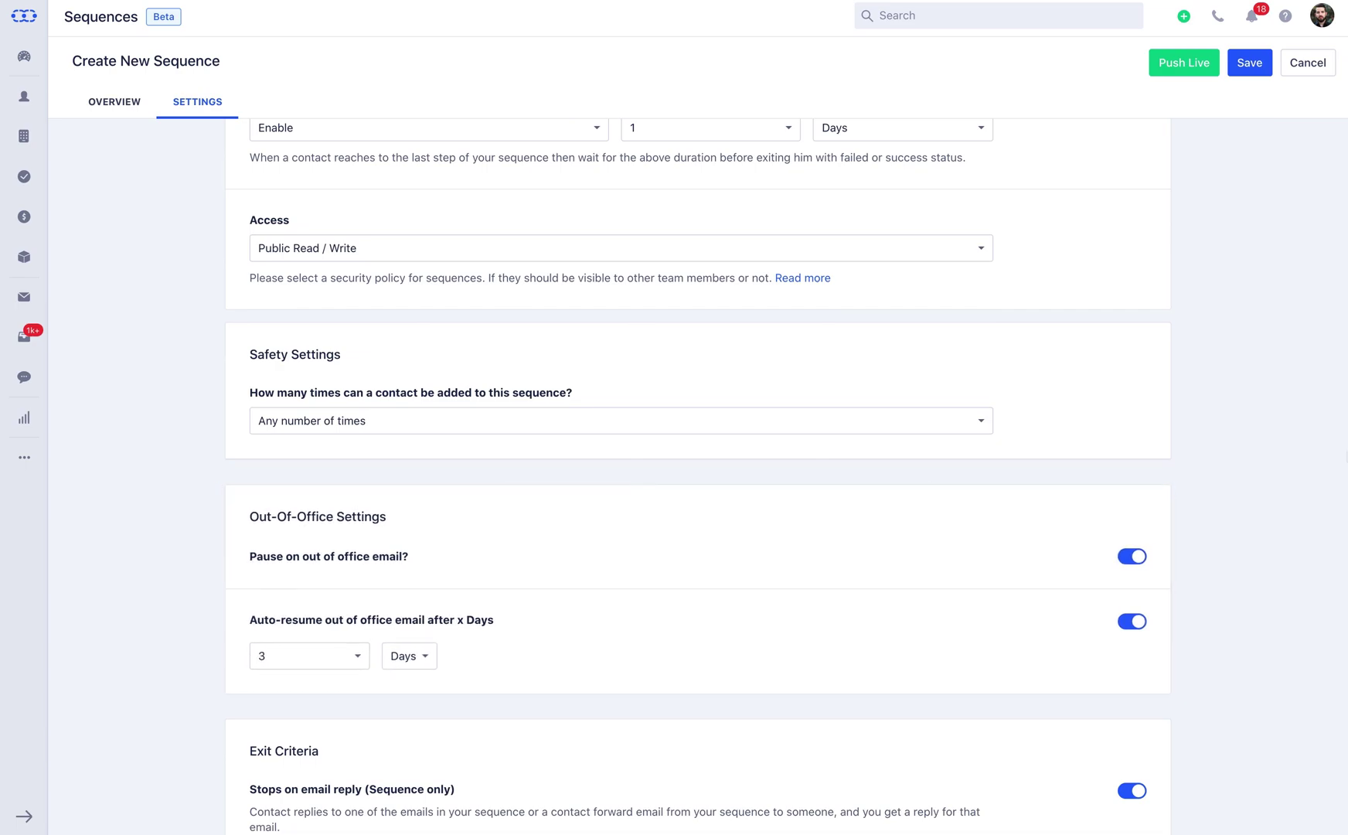
scroll(698, 464, "down", 6)
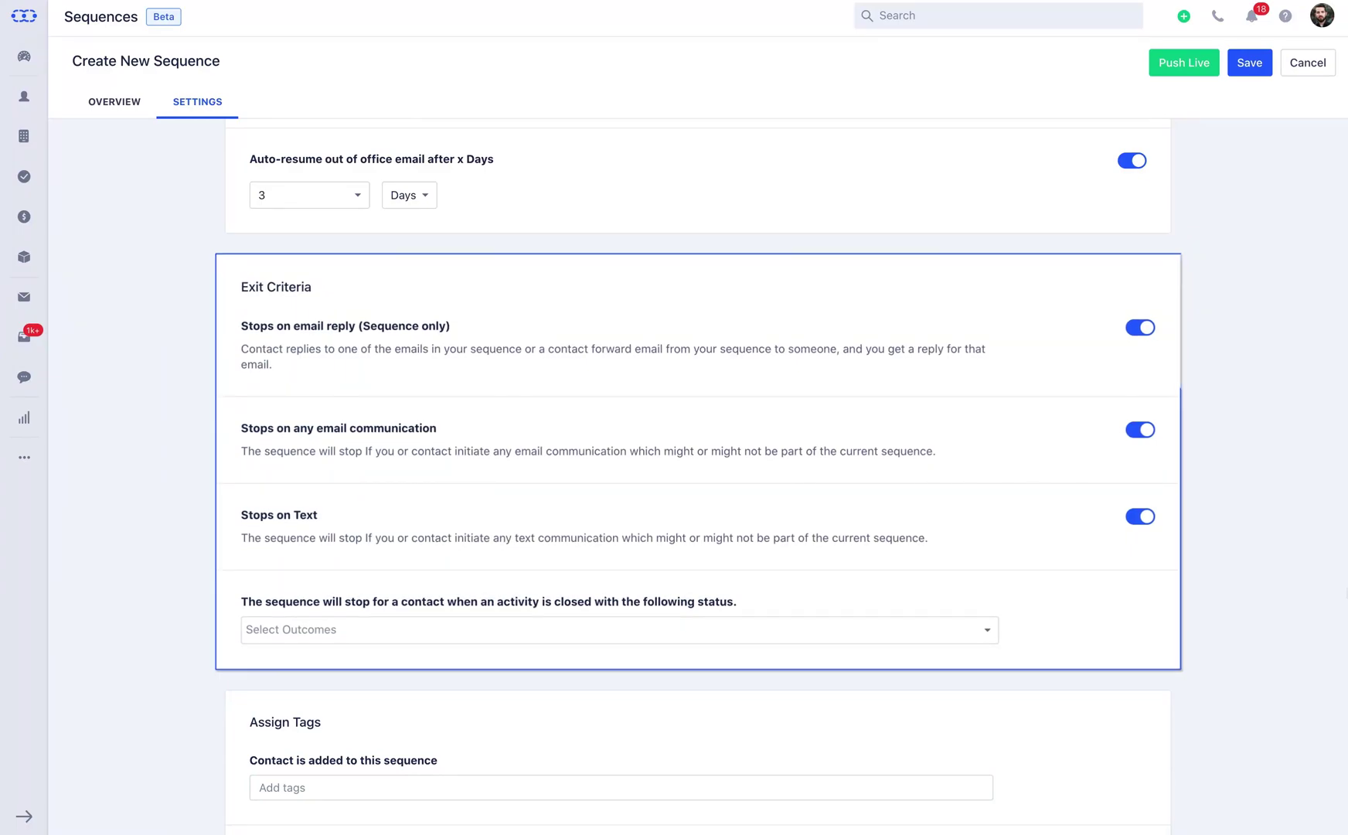
scroll(1334, 632, "up", 1)
scroll(1318, 617, "down", 8)
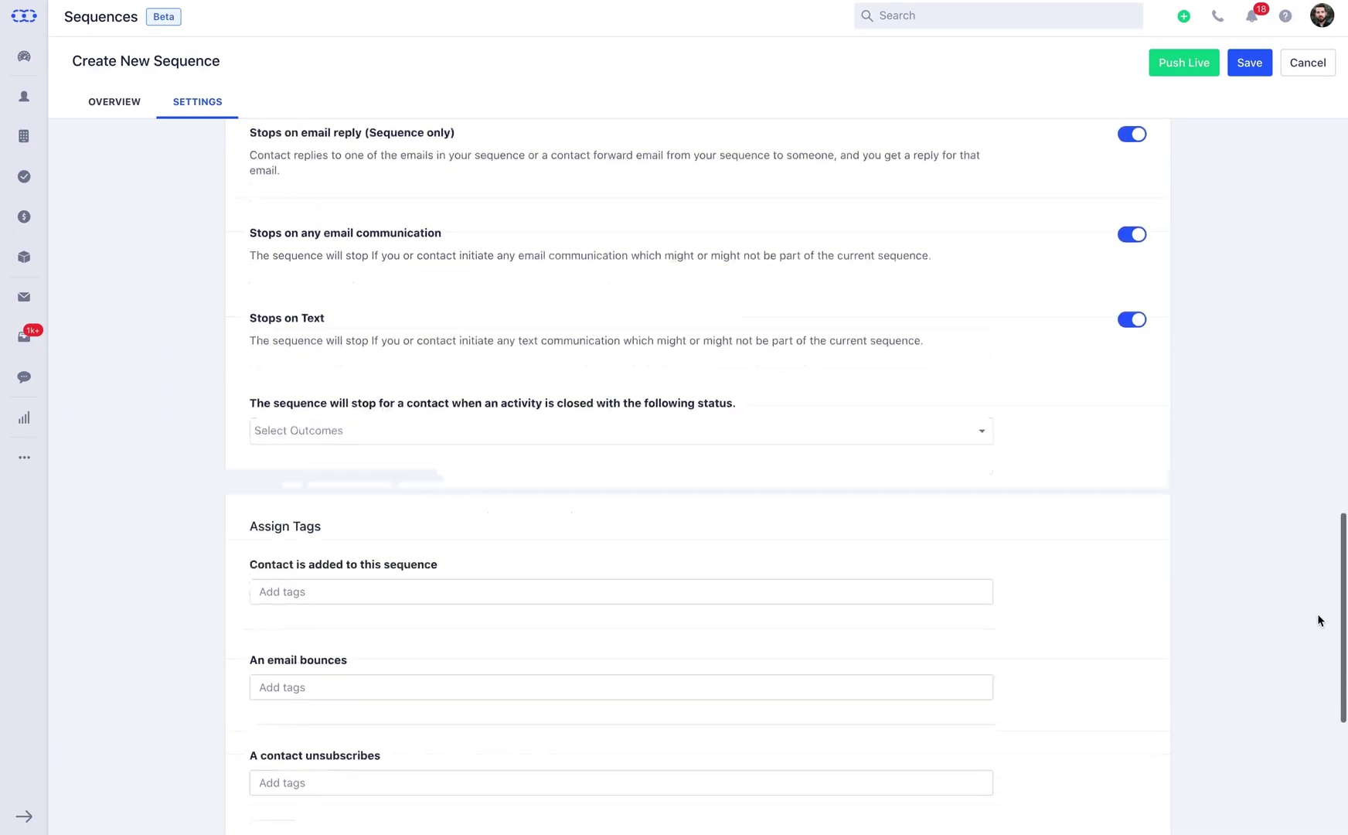
left_click(1193, 72)
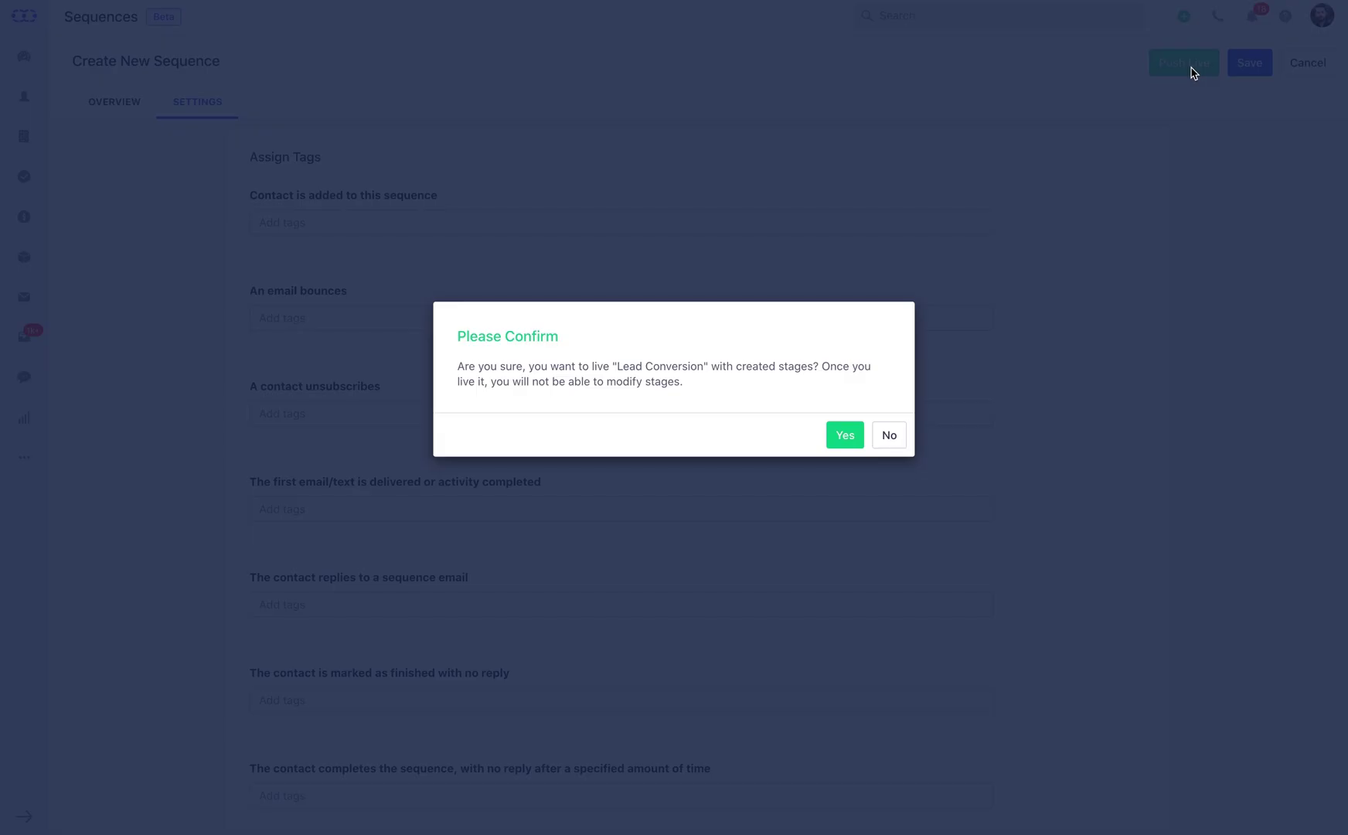
left_click(844, 436)
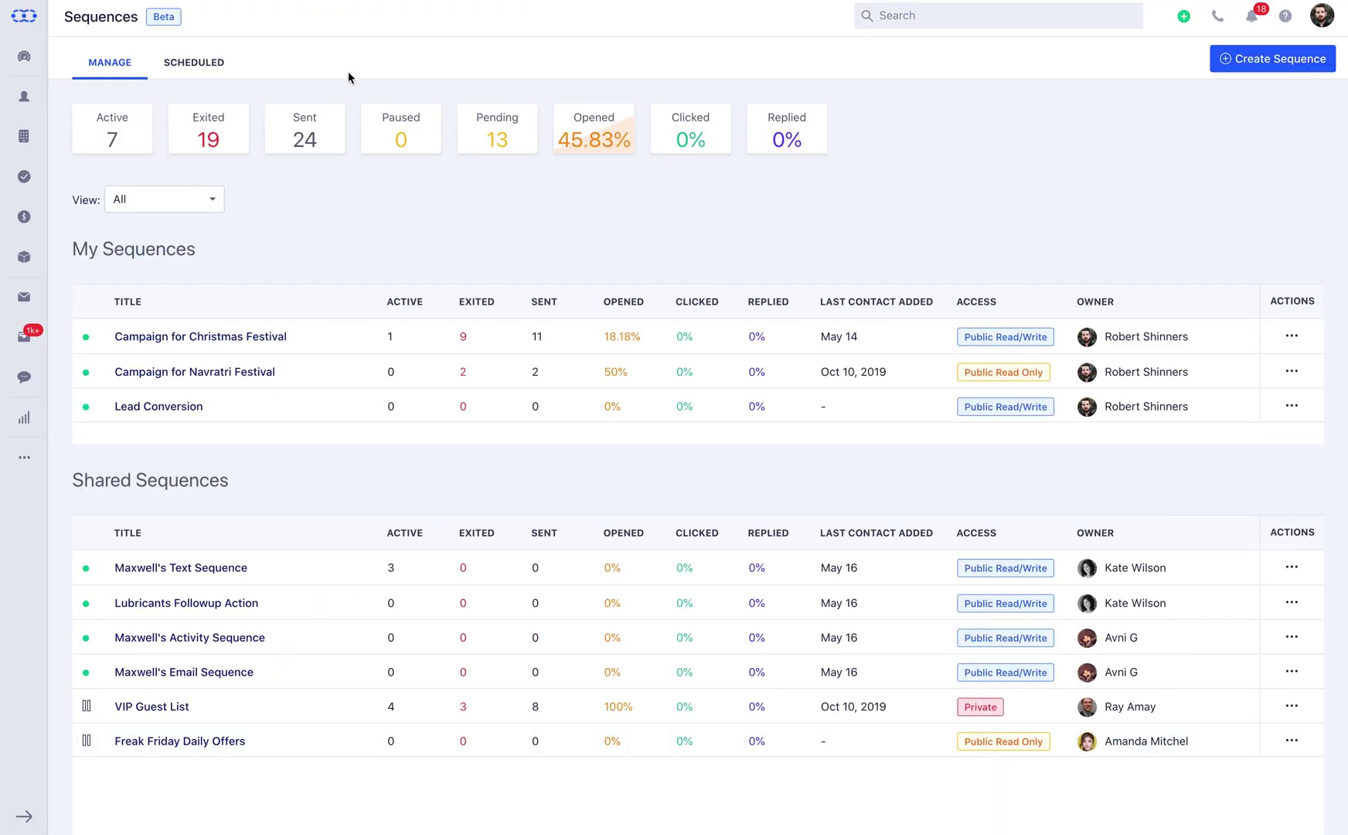
Preview the first Rapid Users contact, expand it to full details, and show its Actions menu
left_click(23, 106)
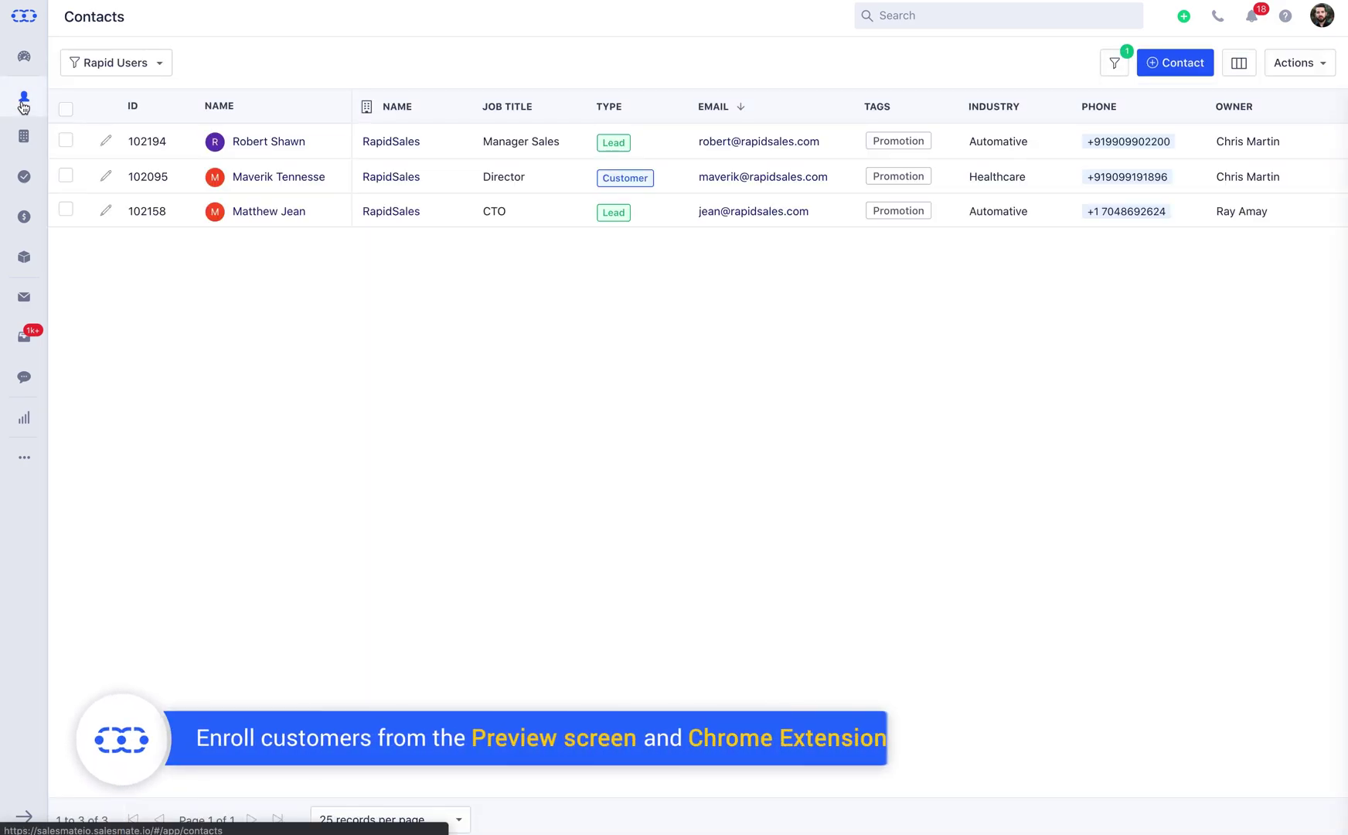
mouse_move(313, 147)
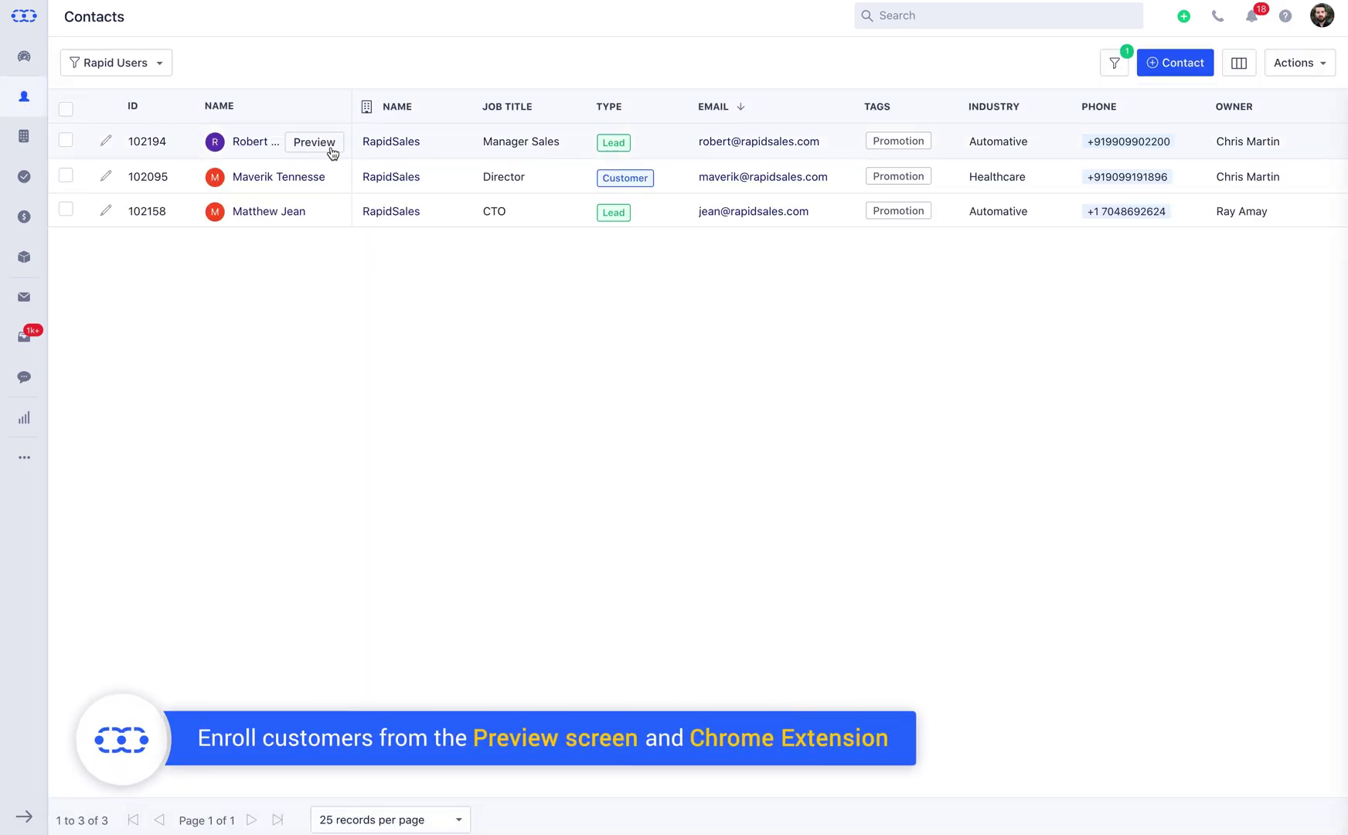
left_click(332, 149)
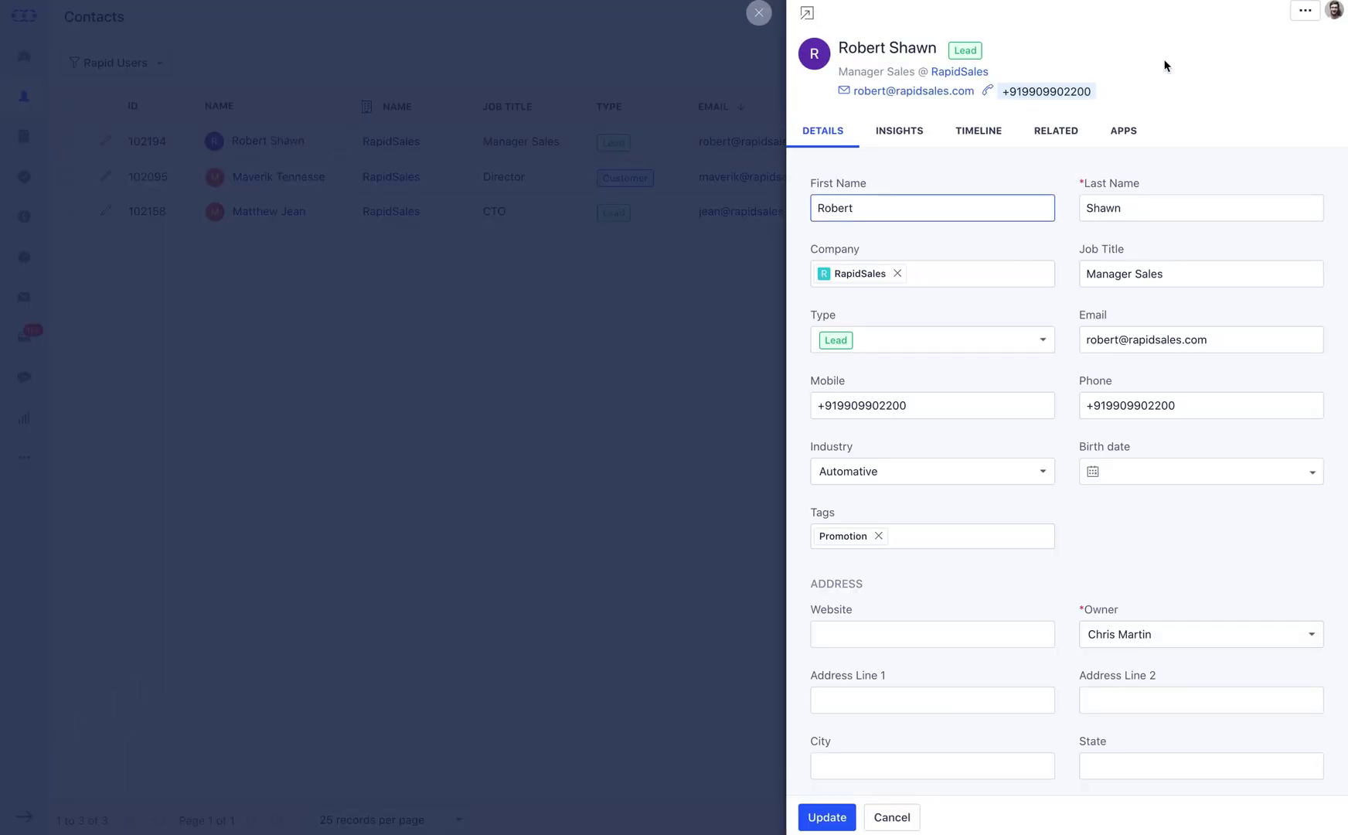
left_click(1304, 14)
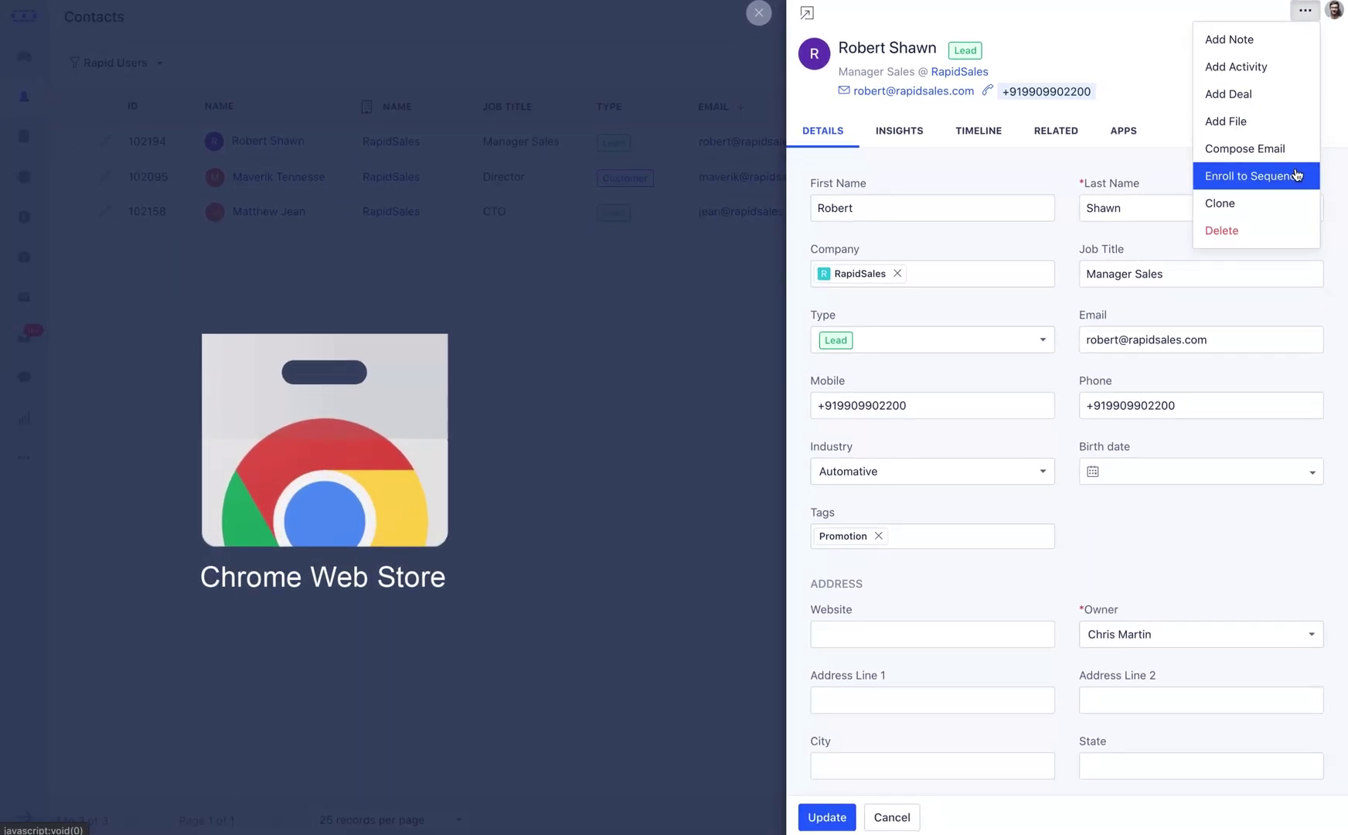
left_click(807, 13)
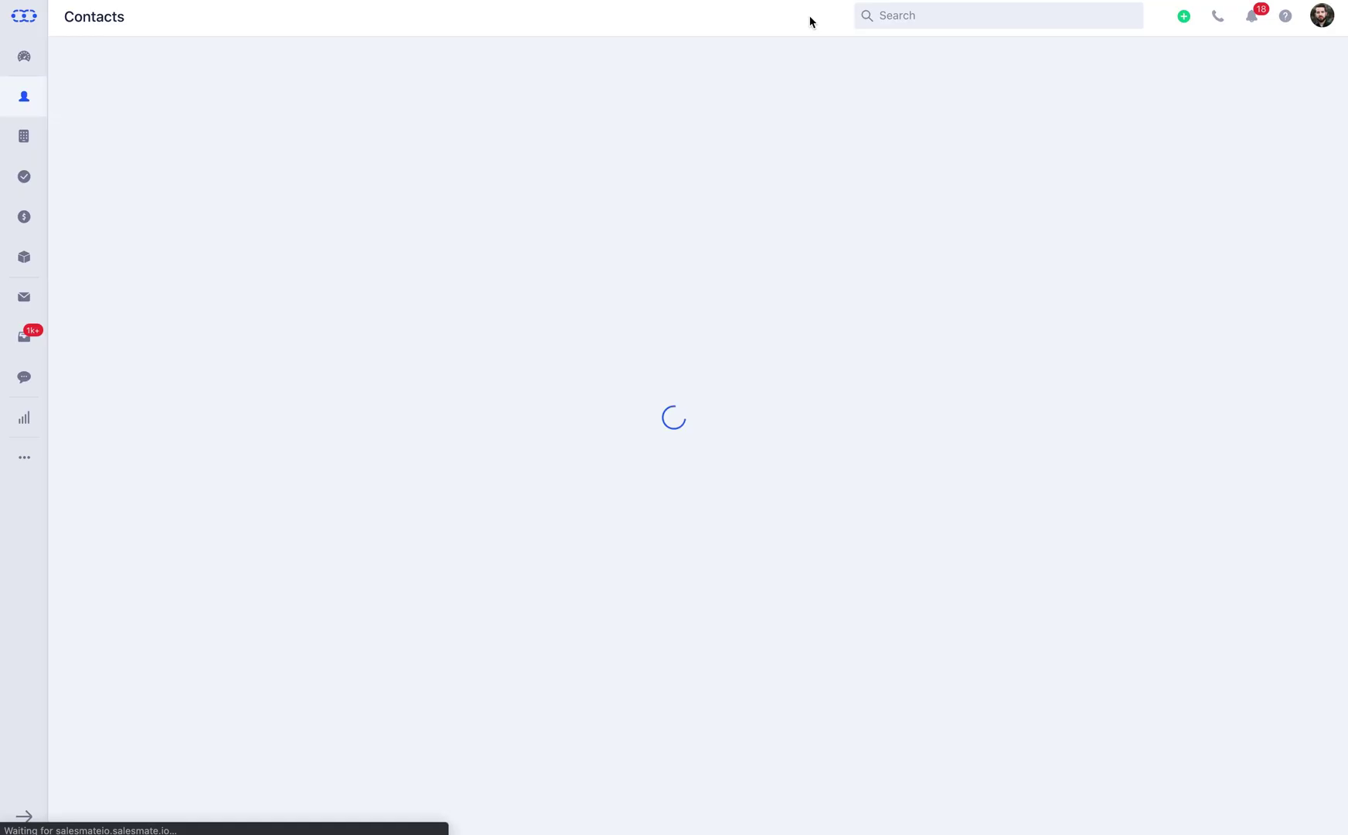
left_click(1281, 112)
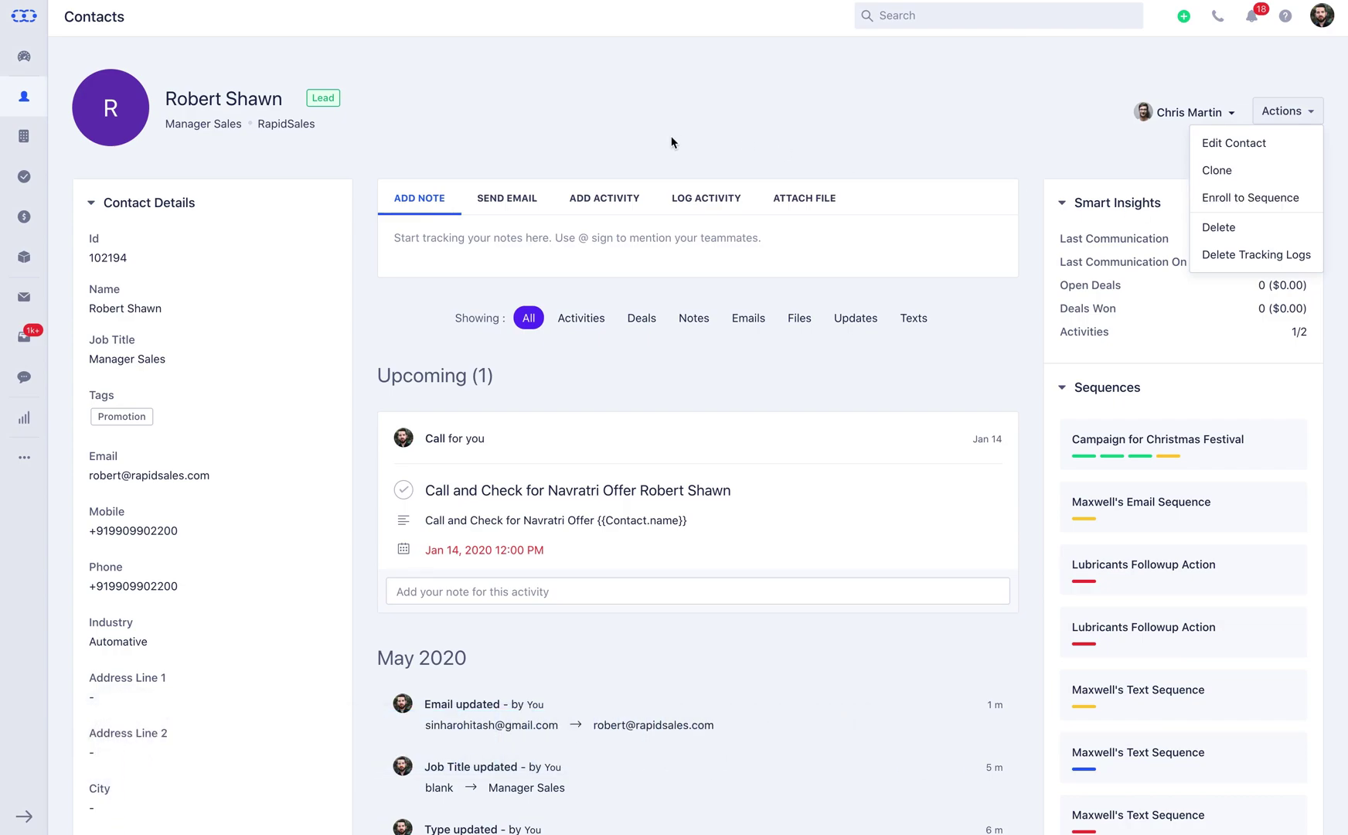
Select all three contacts on the Contacts list for sequence enrolment
left_click(40, 113)
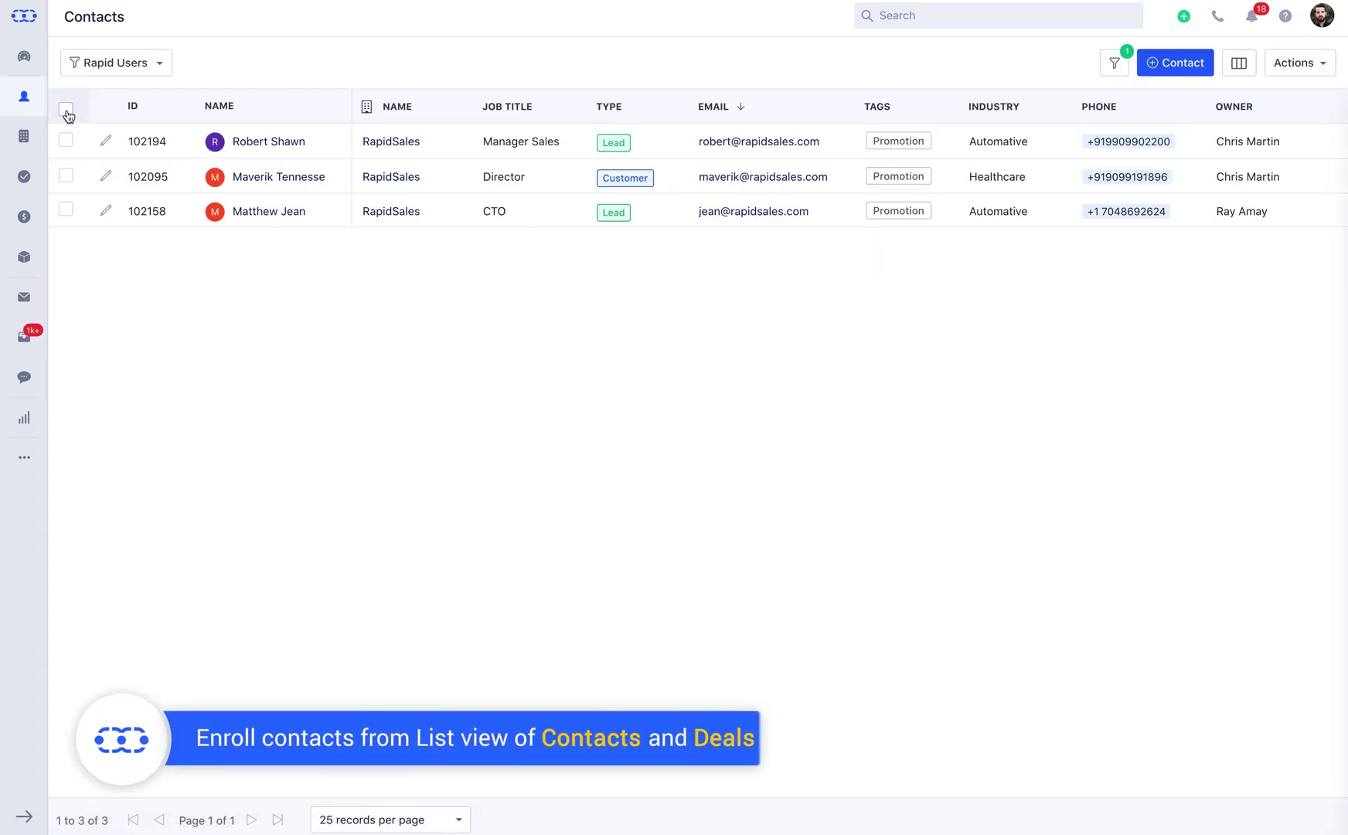
left_click(66, 110)
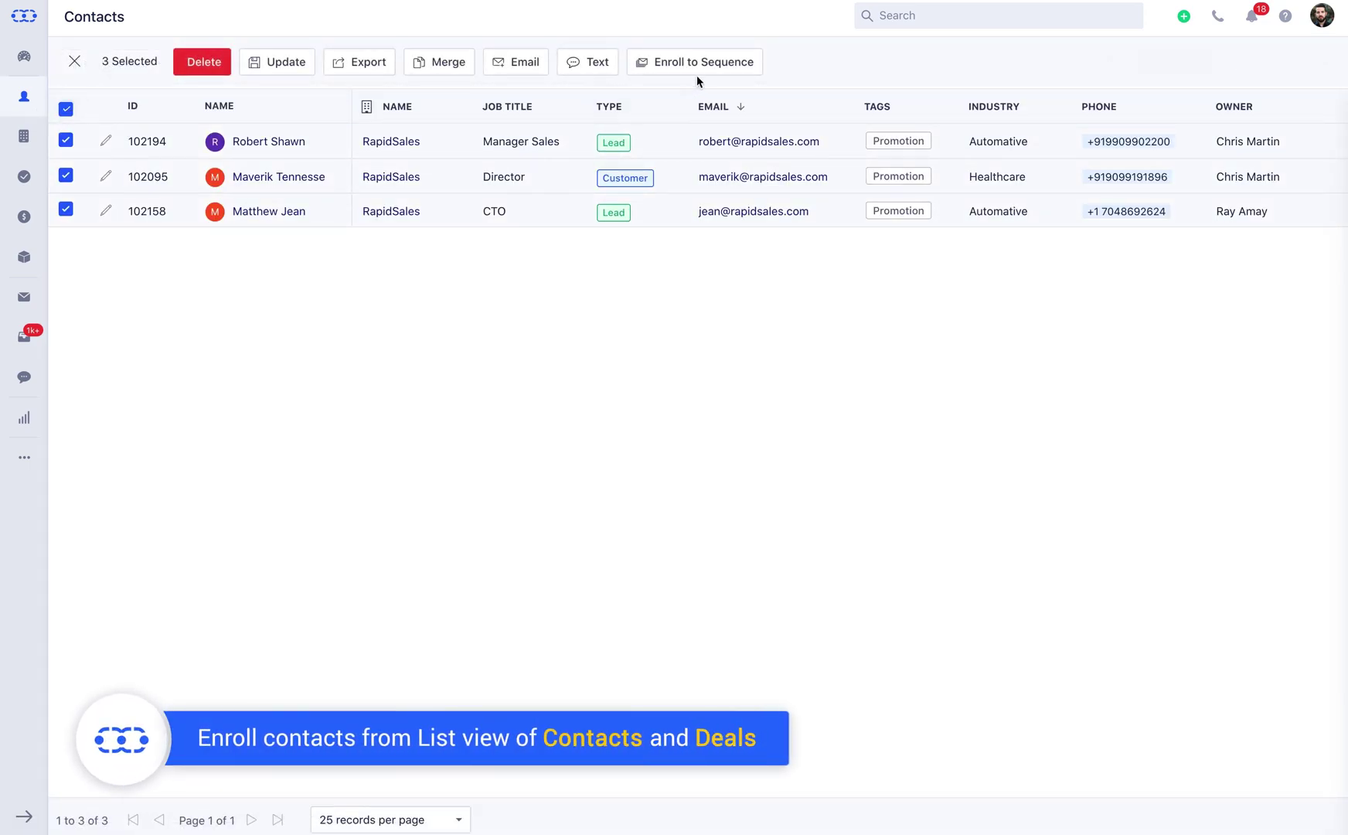
left_click(700, 64)
Target the Lead Conversion sequence, keeping the start set to Immediate
left_click(708, 167)
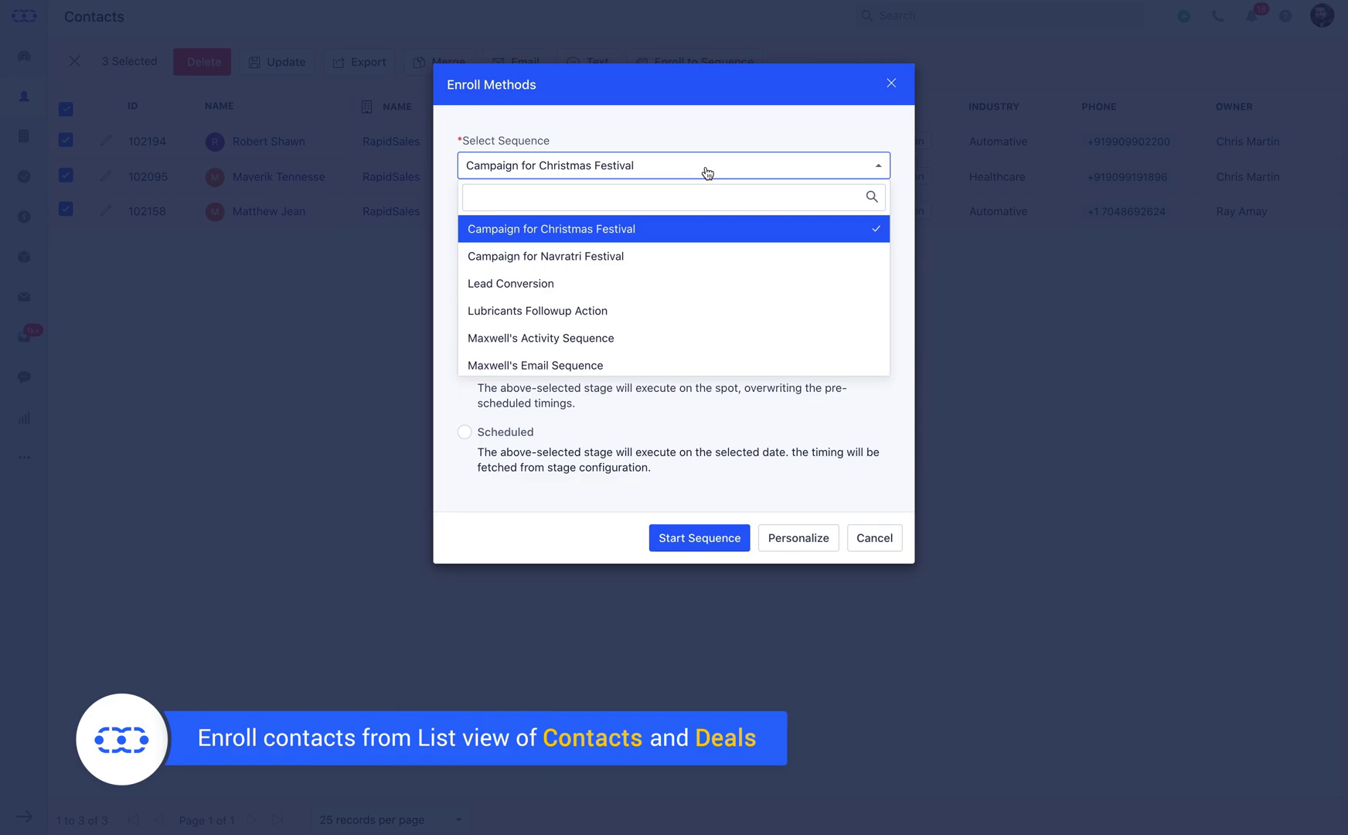
left_click(704, 282)
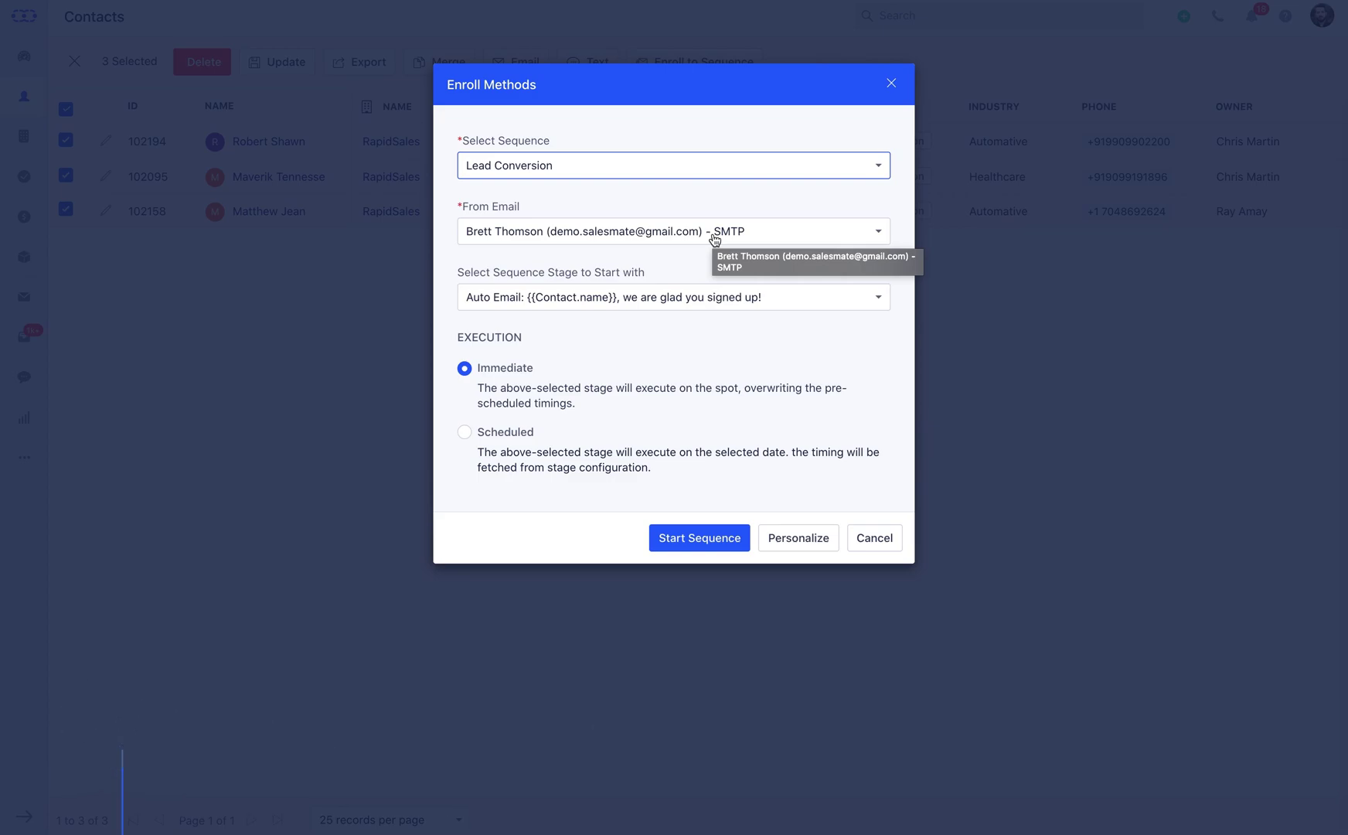
left_click(466, 432)
scroll(468, 436, "down", 1)
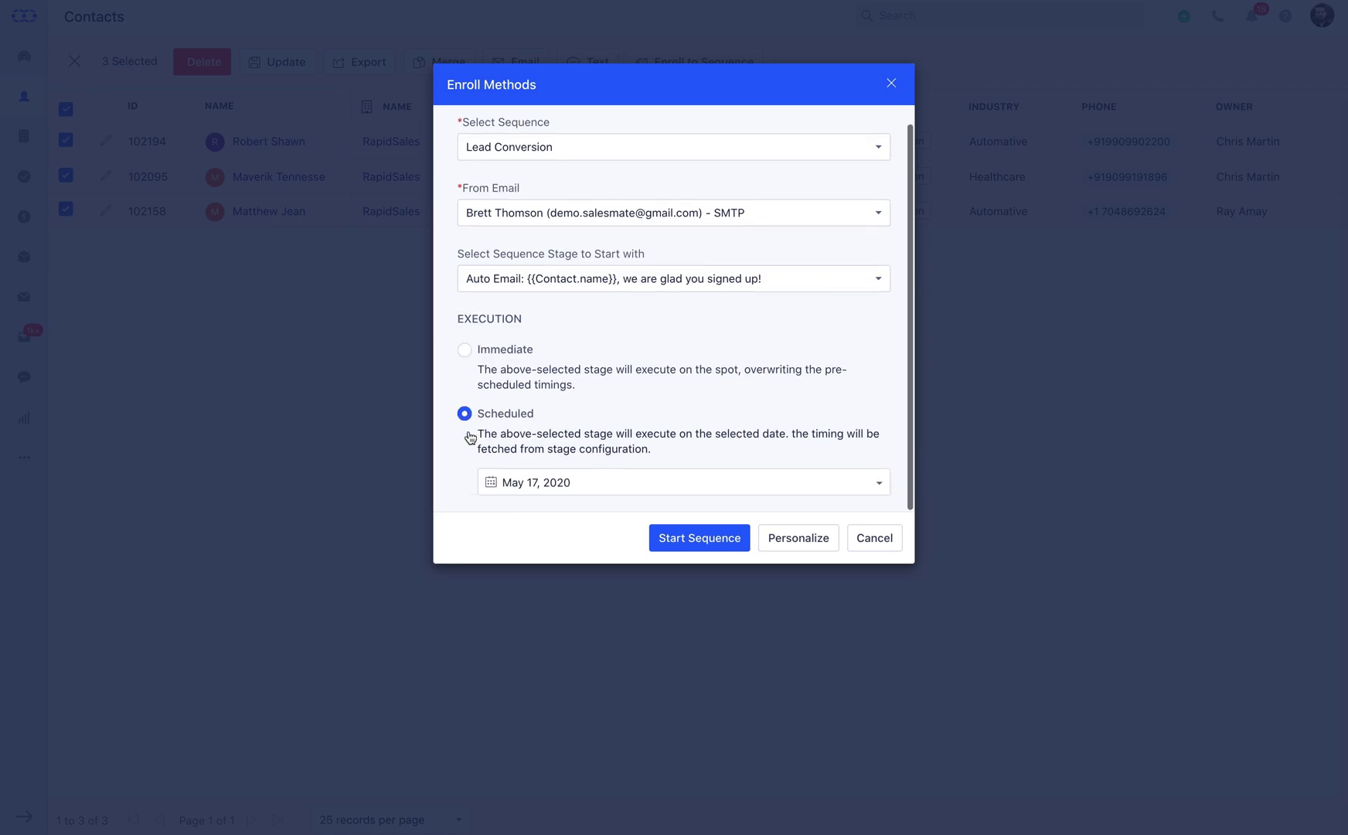
left_click(526, 477)
left_click(465, 351)
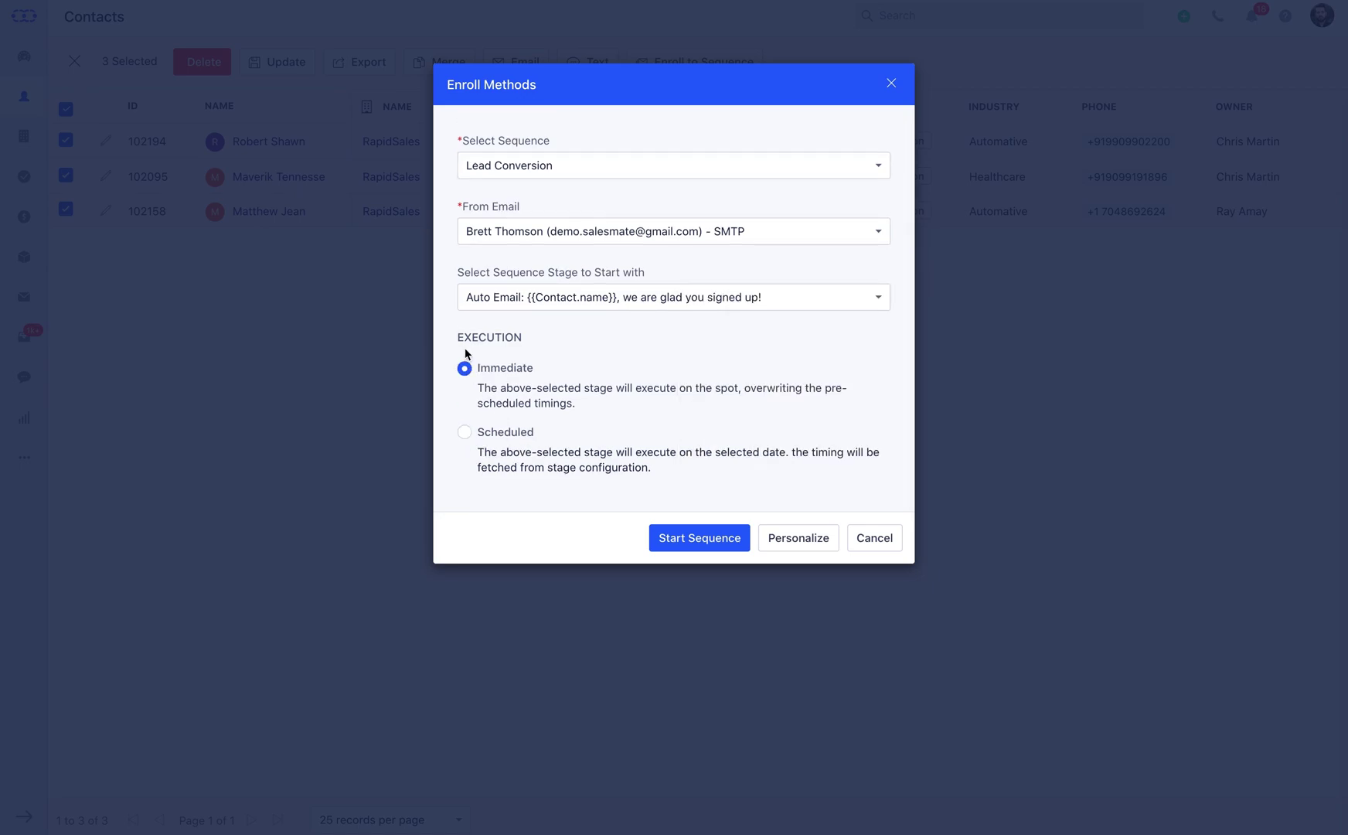
Review the personalized emails, then start Lead Conversion for the 3 contacts and confirm with Yes
left_click(797, 539)
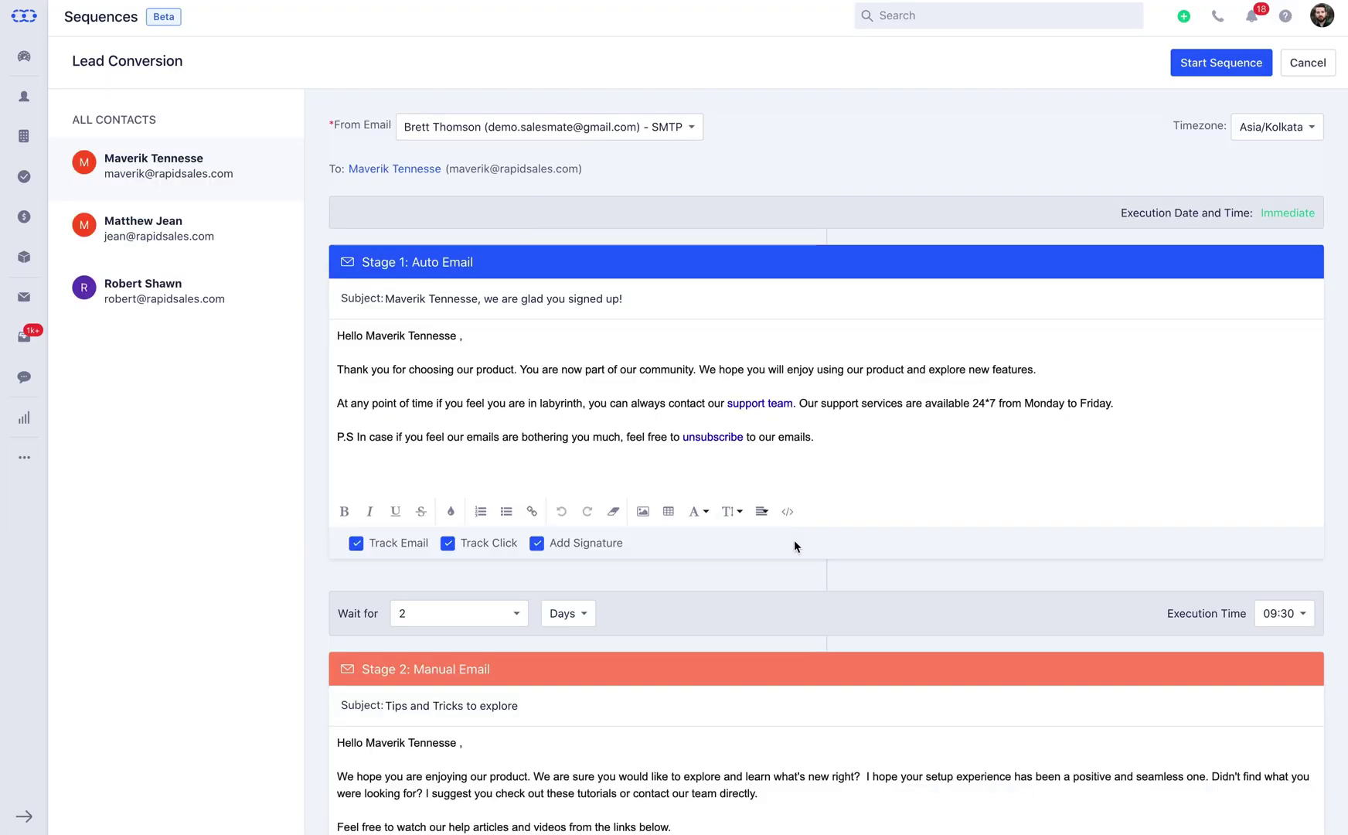
scroll(794, 539, "down", 4)
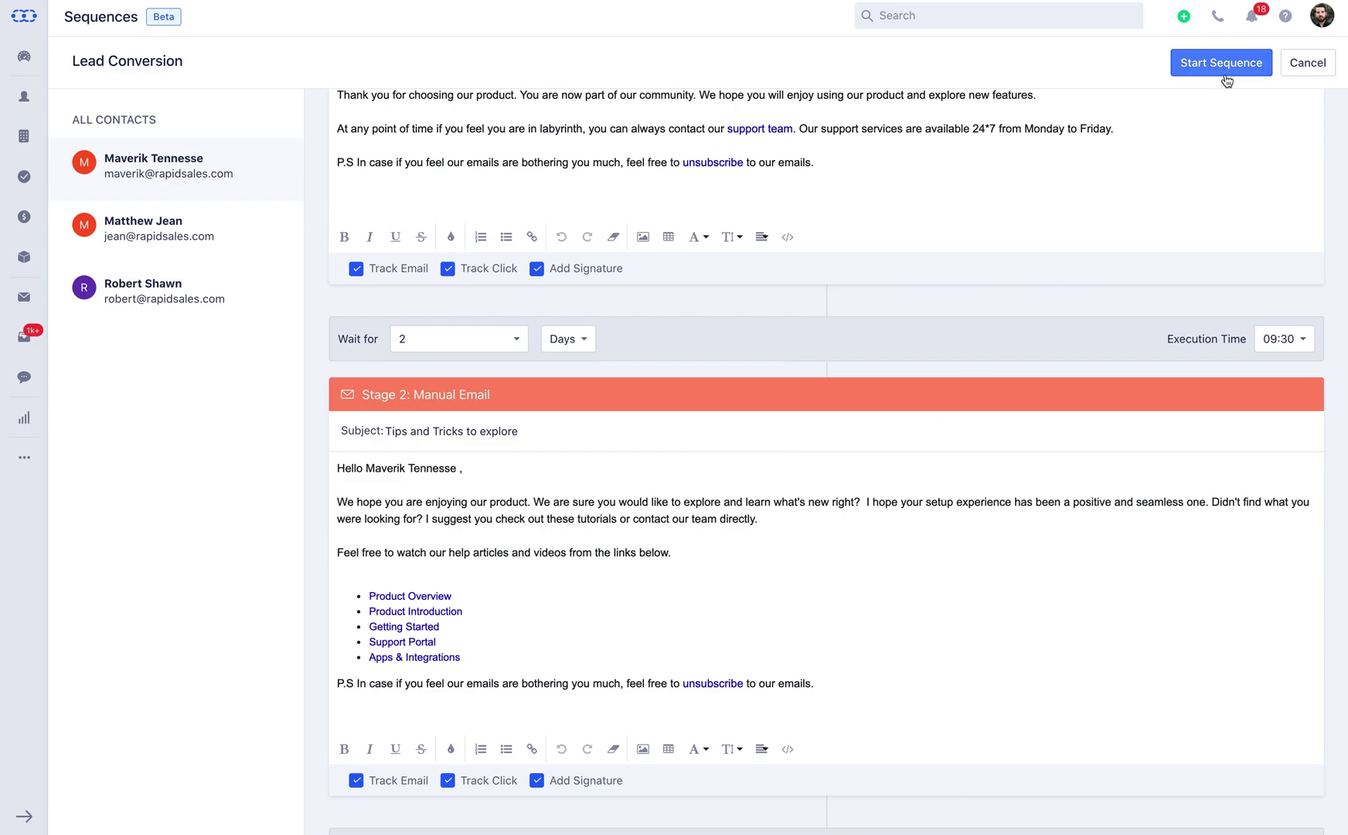
left_click(1224, 64)
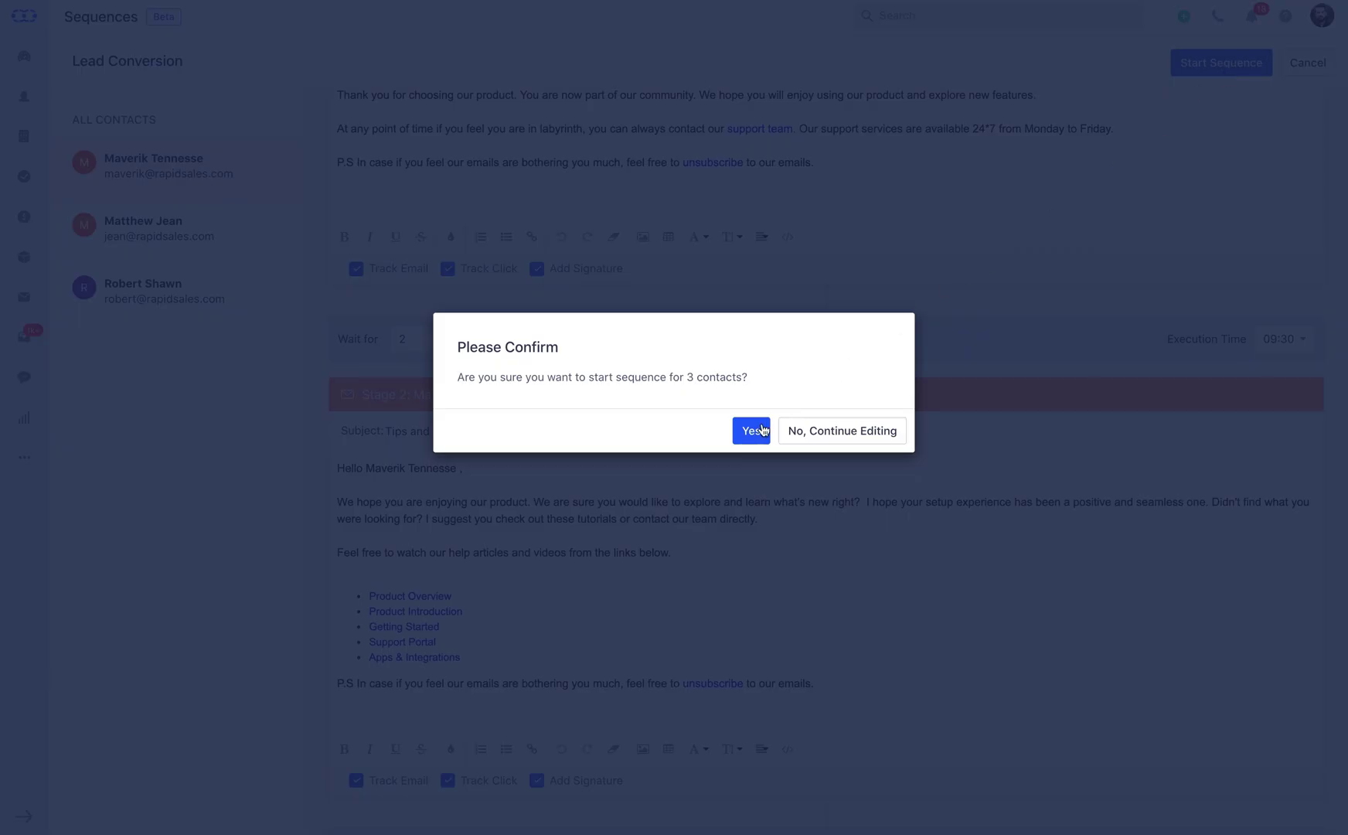
left_click(752, 429)
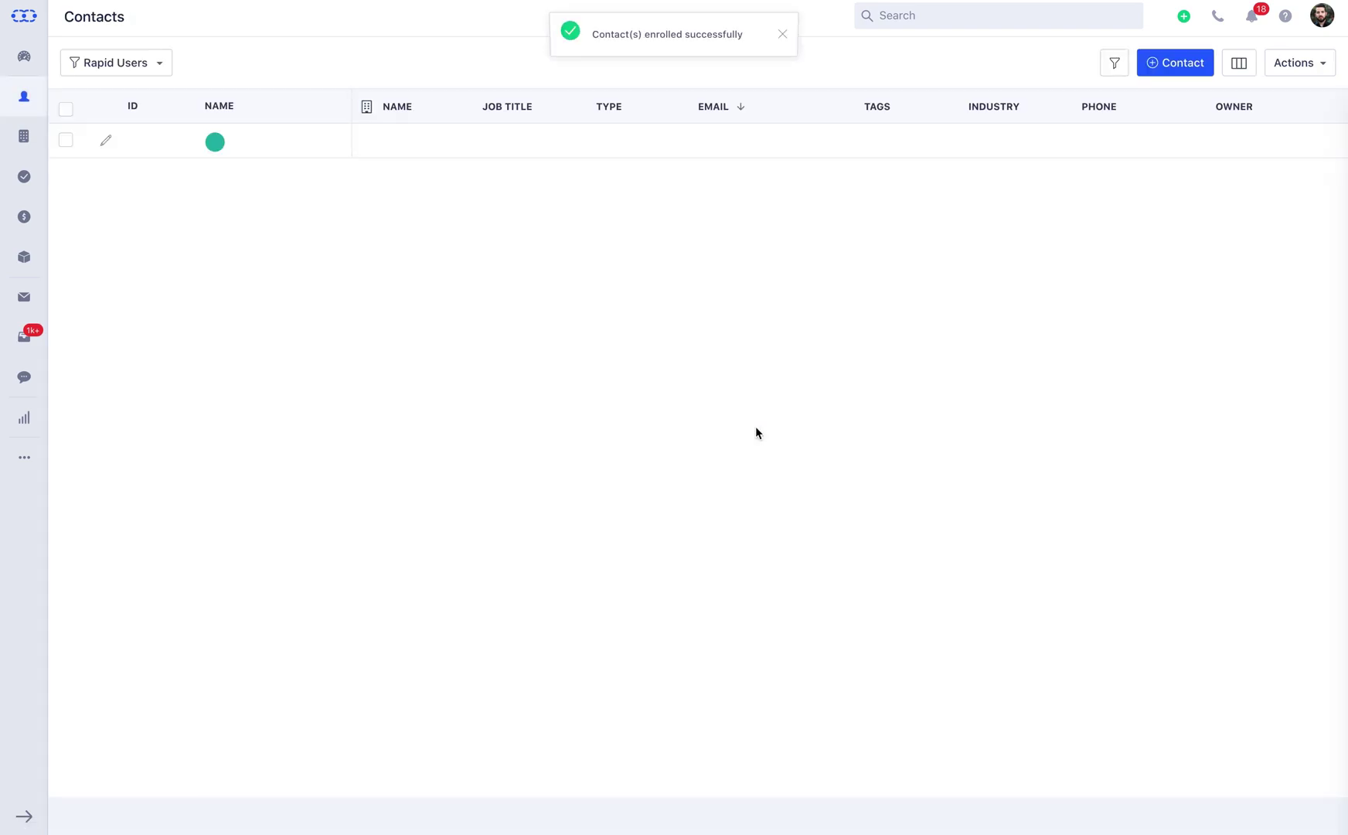